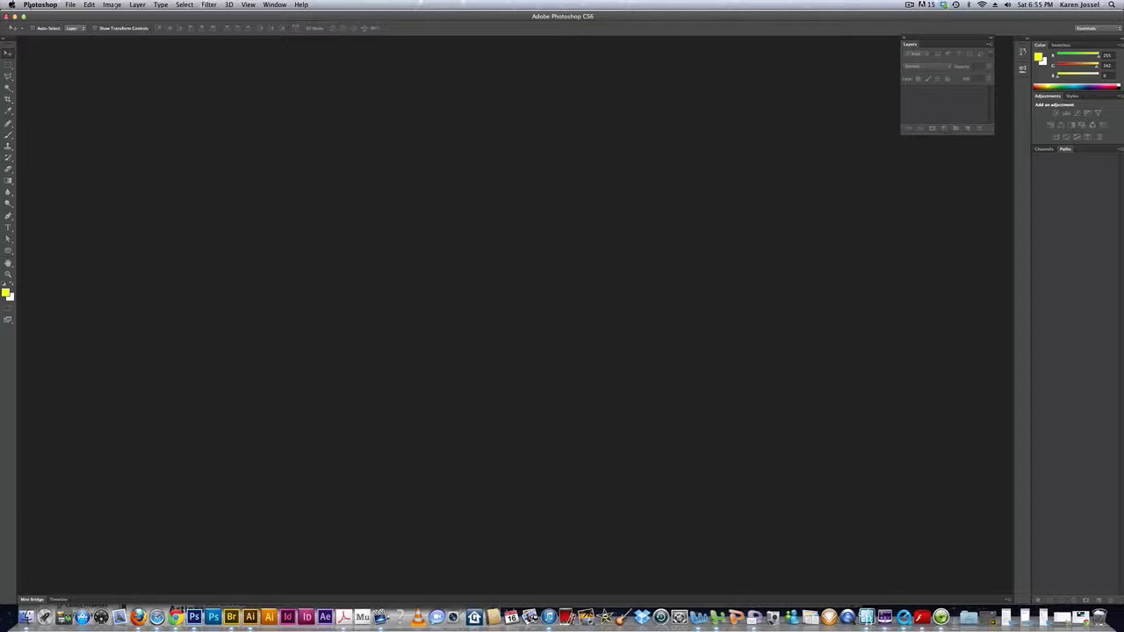
# - Create a new document named rgb, 640 by 480 pixels at 72 pixels/inch, in RGB color with a transparent background
pyautogui.click(70, 5)
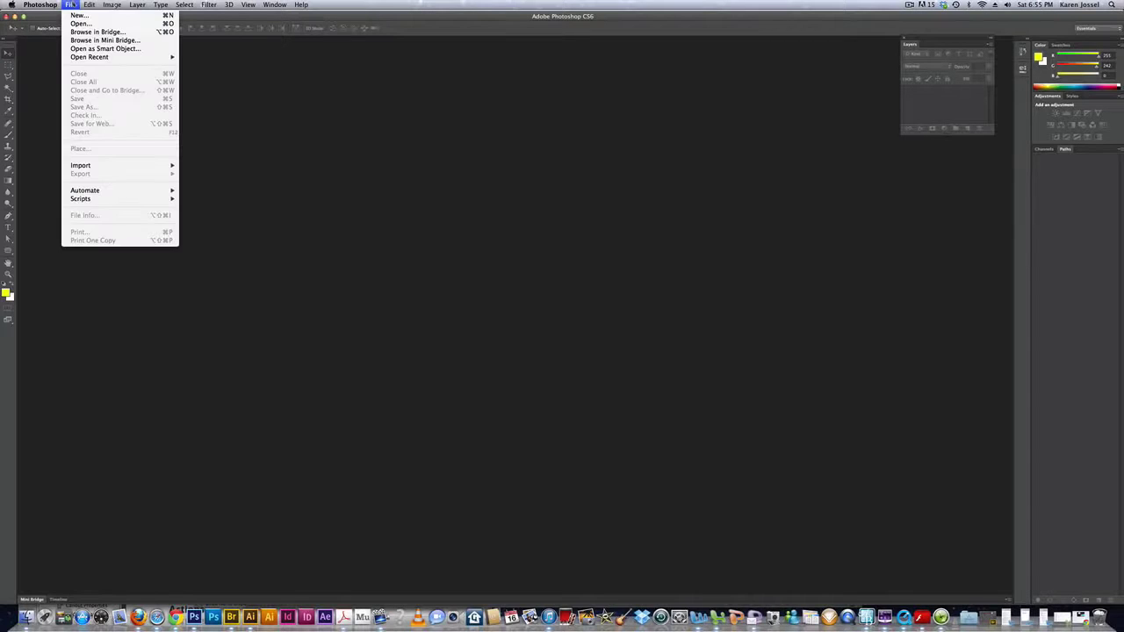
pyautogui.click(78, 17)
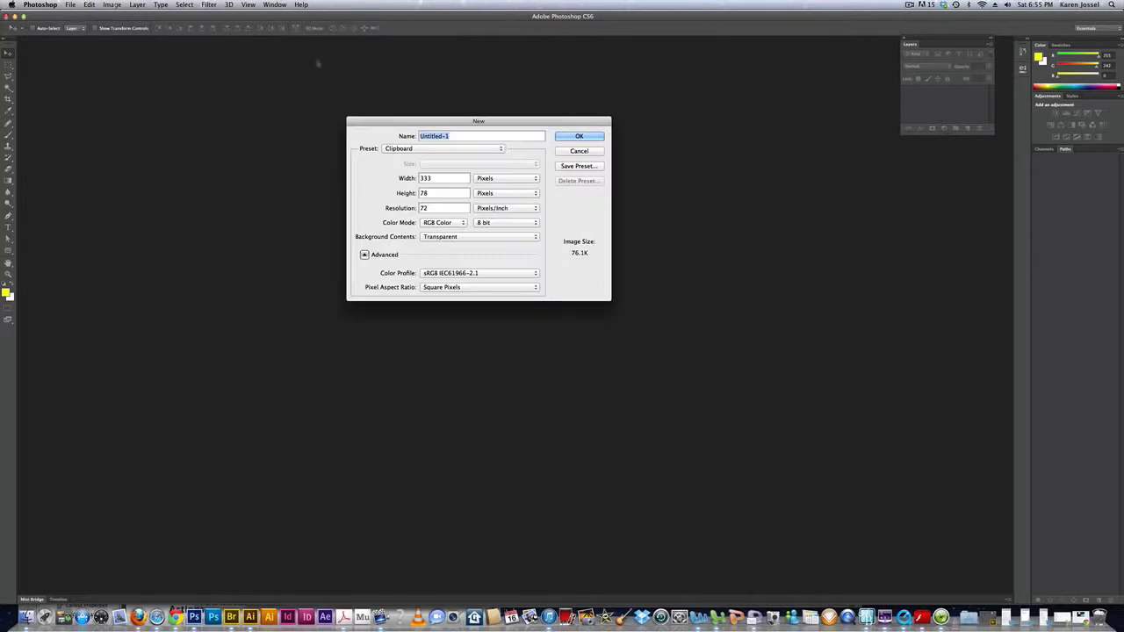
pyautogui.write('rgb')
pyautogui.click(439, 150)
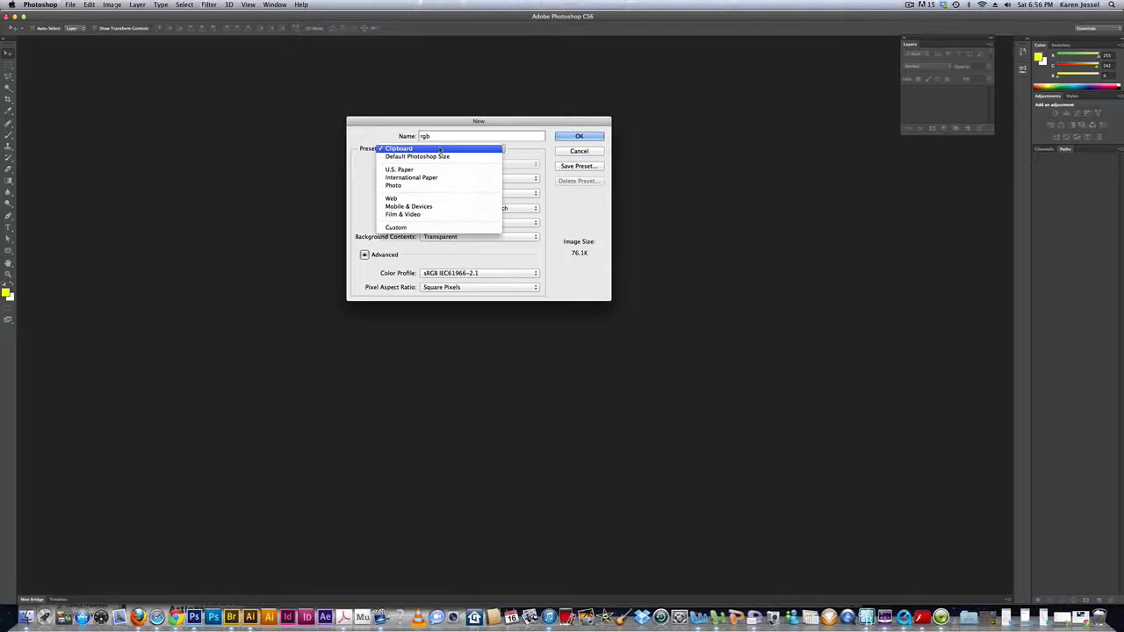
pyautogui.click(437, 150)
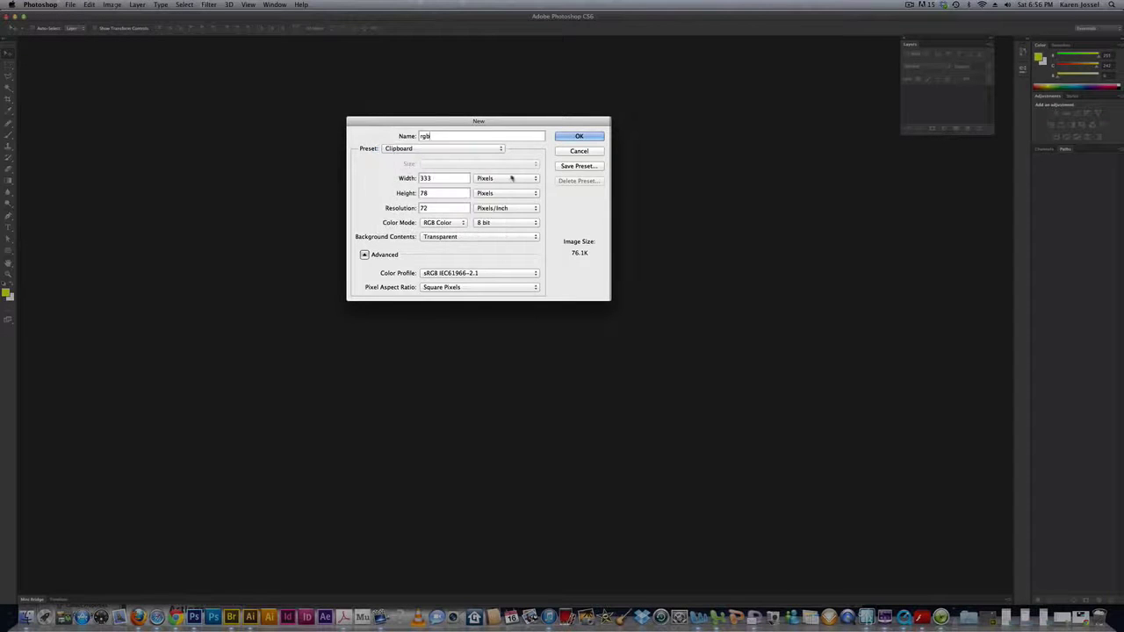
pyautogui.doubleClick(431, 178)
pyautogui.write('640')
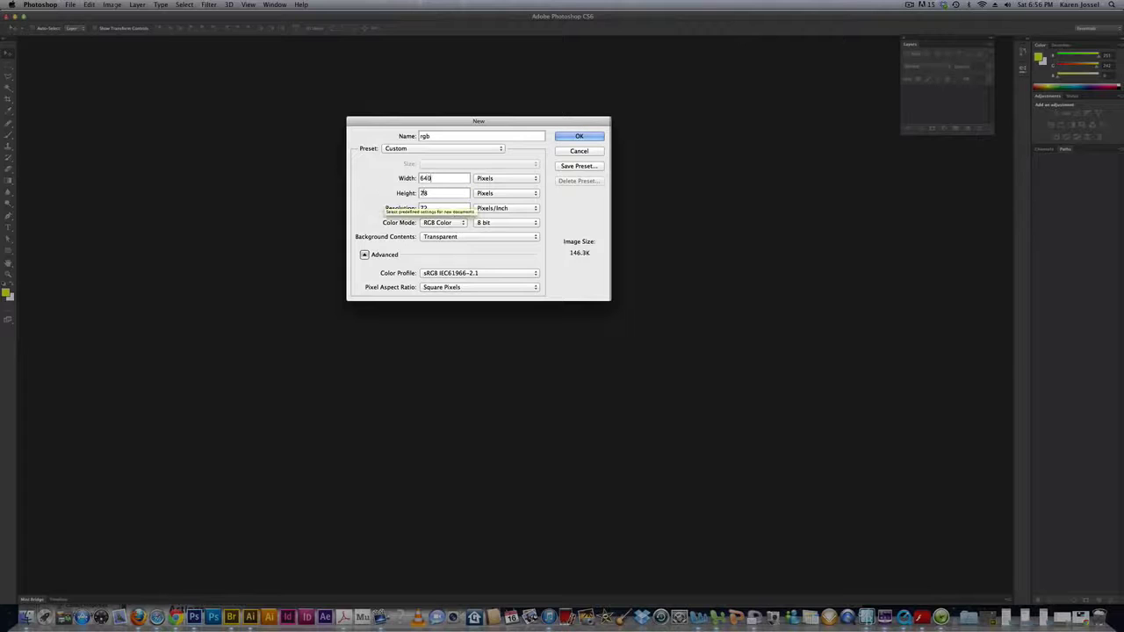
pyautogui.press('Tab')
pyautogui.write('480')
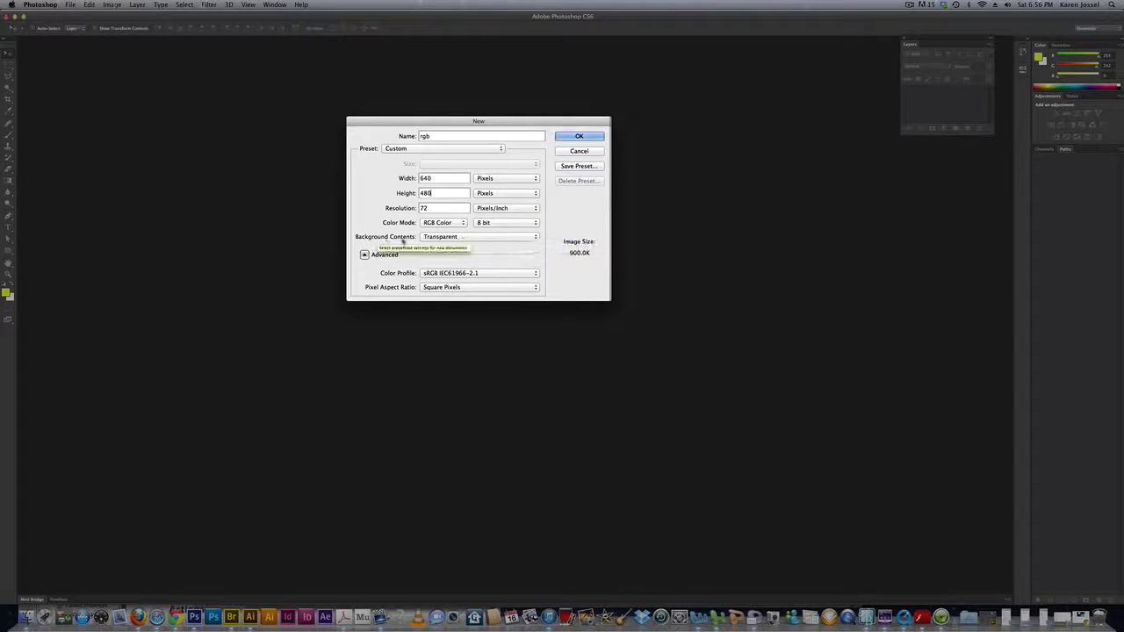
pyautogui.click(506, 238)
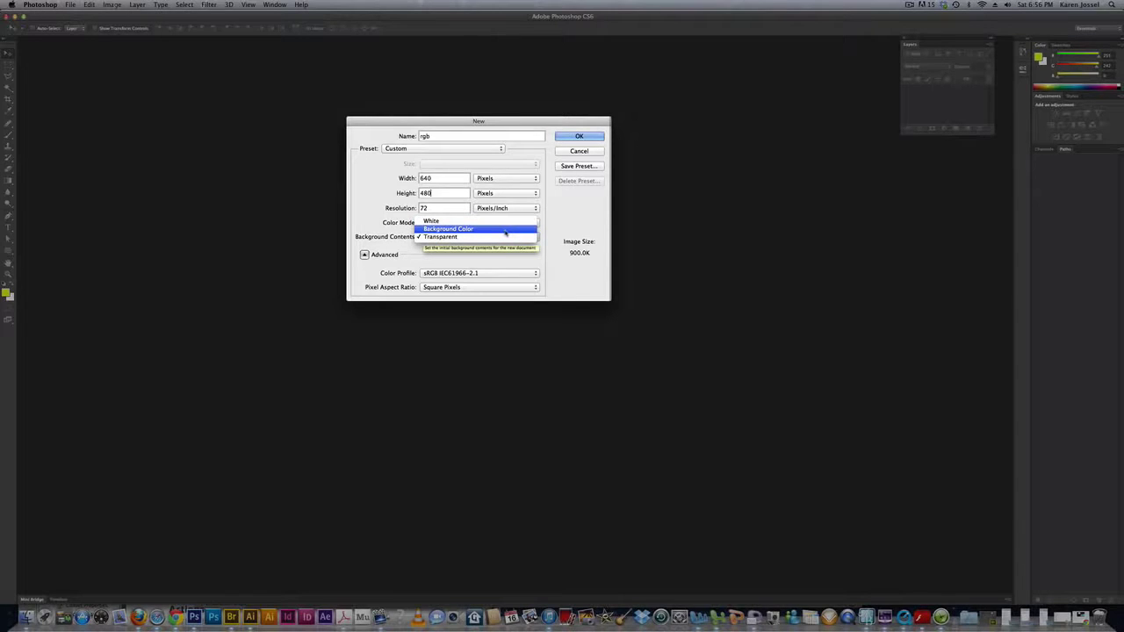
pyautogui.click(503, 237)
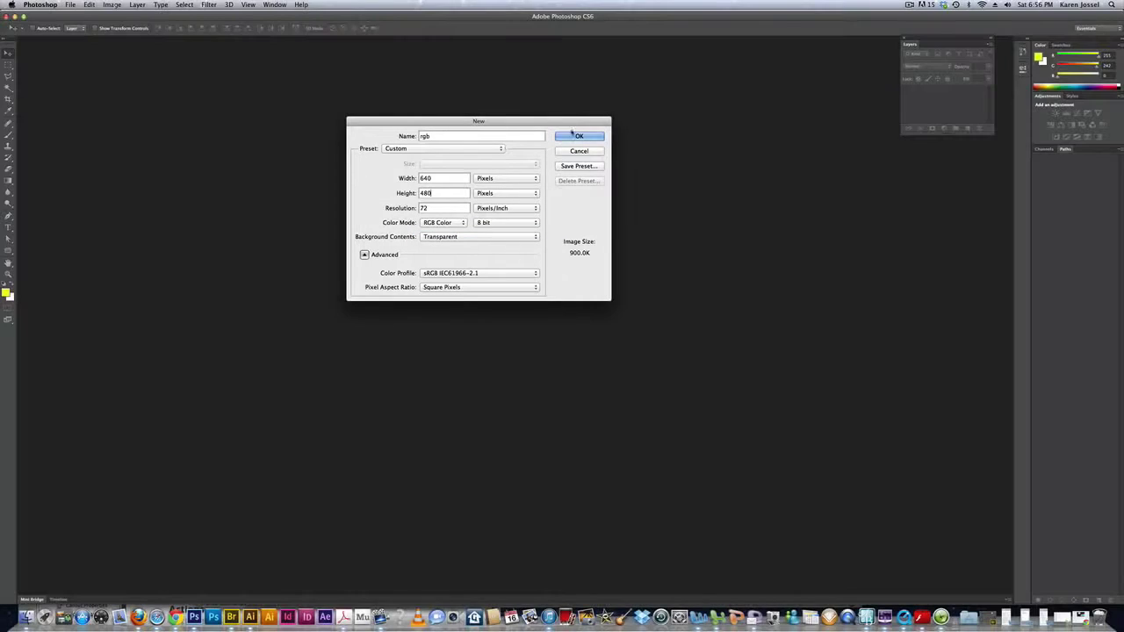
pyautogui.click(573, 135)
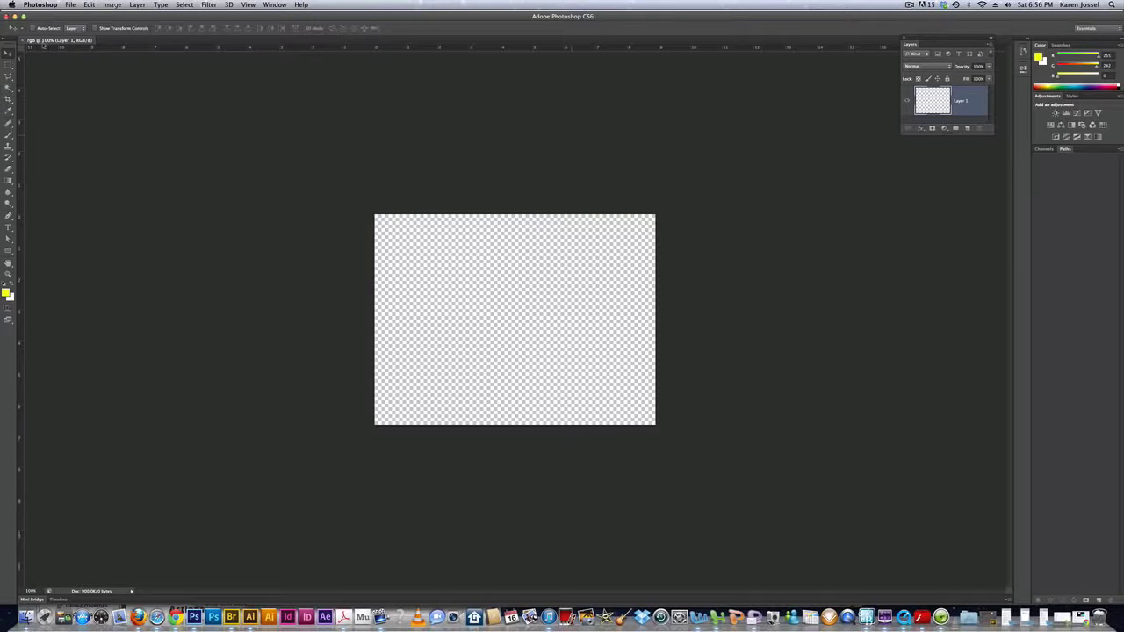
# - Start saving the document under a new name and create a folder named rgb on the Desktop for it
pyautogui.click(70, 5)
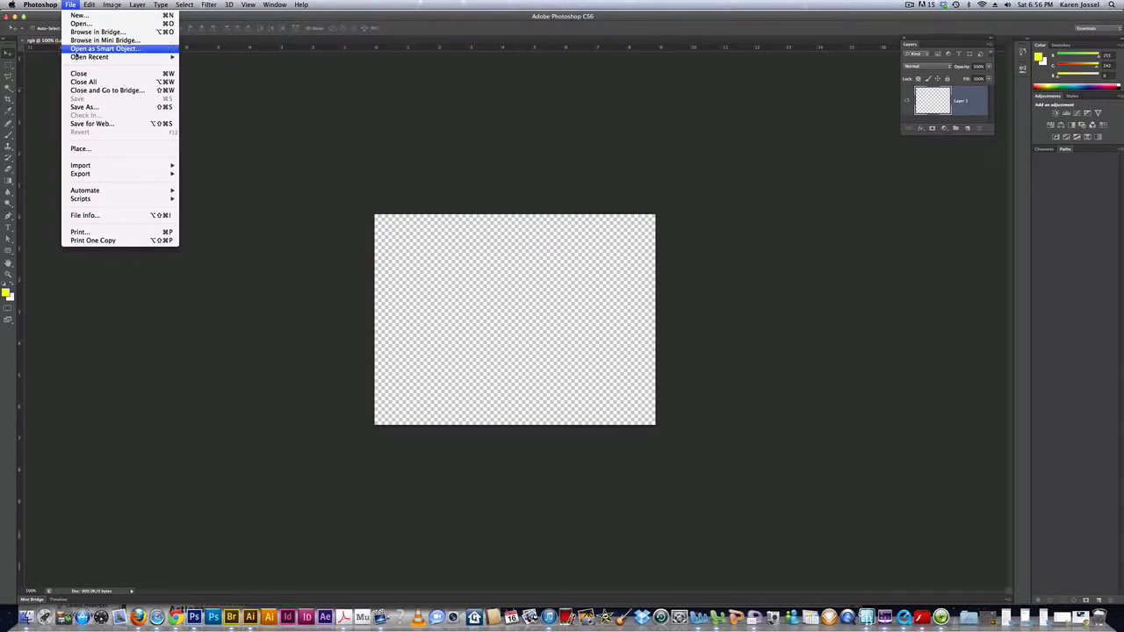
pyautogui.click(88, 107)
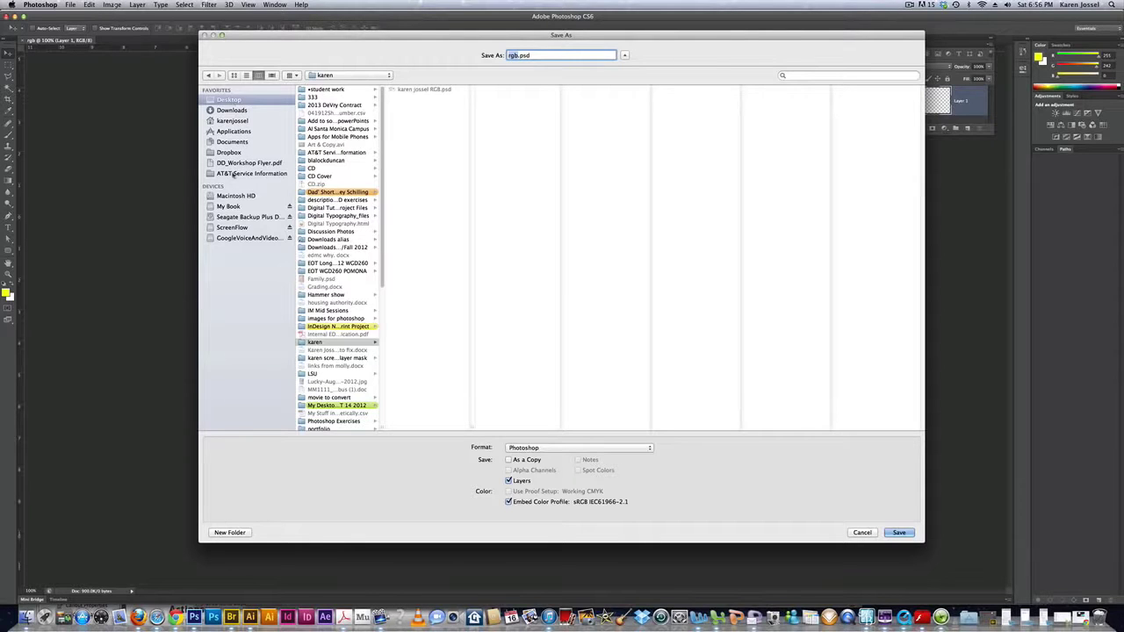
pyautogui.click(359, 77)
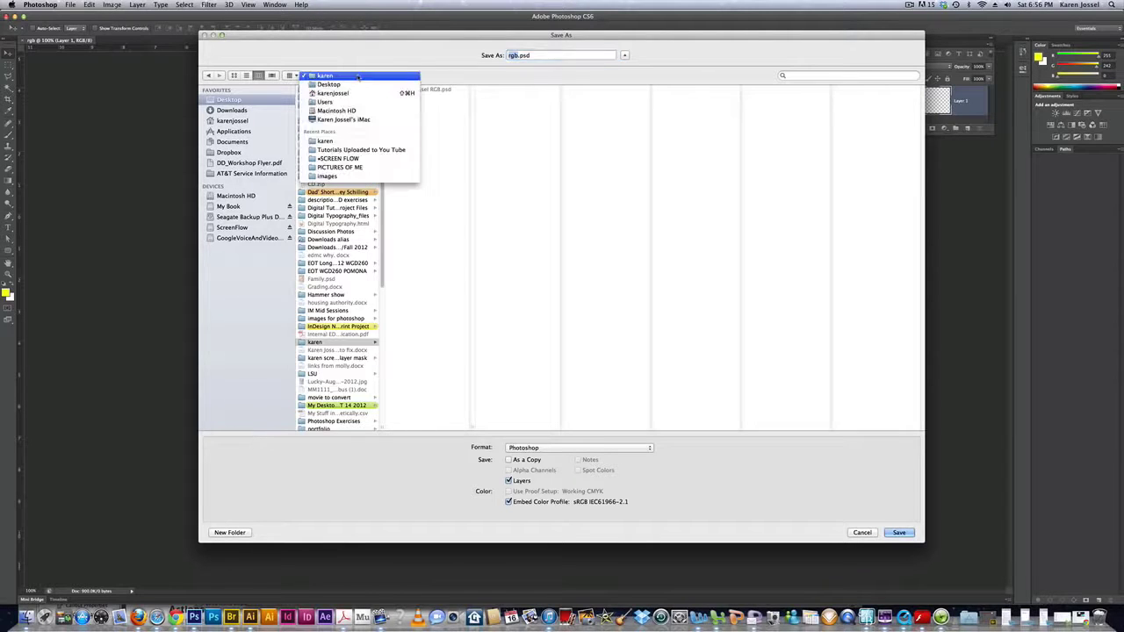
pyautogui.click(357, 84)
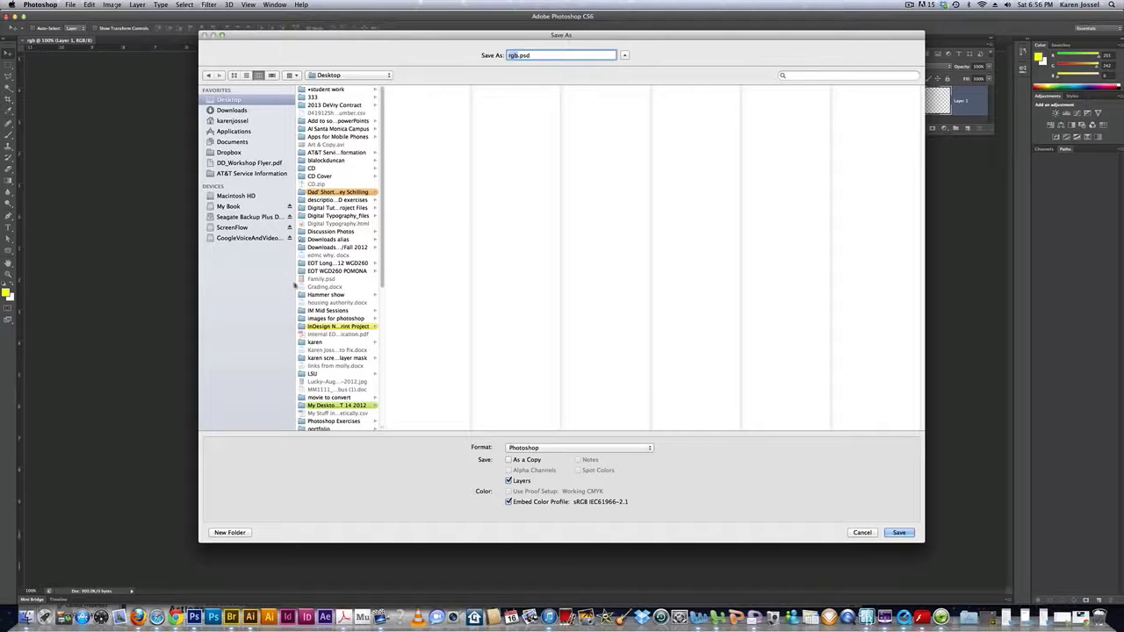
pyautogui.click(229, 532)
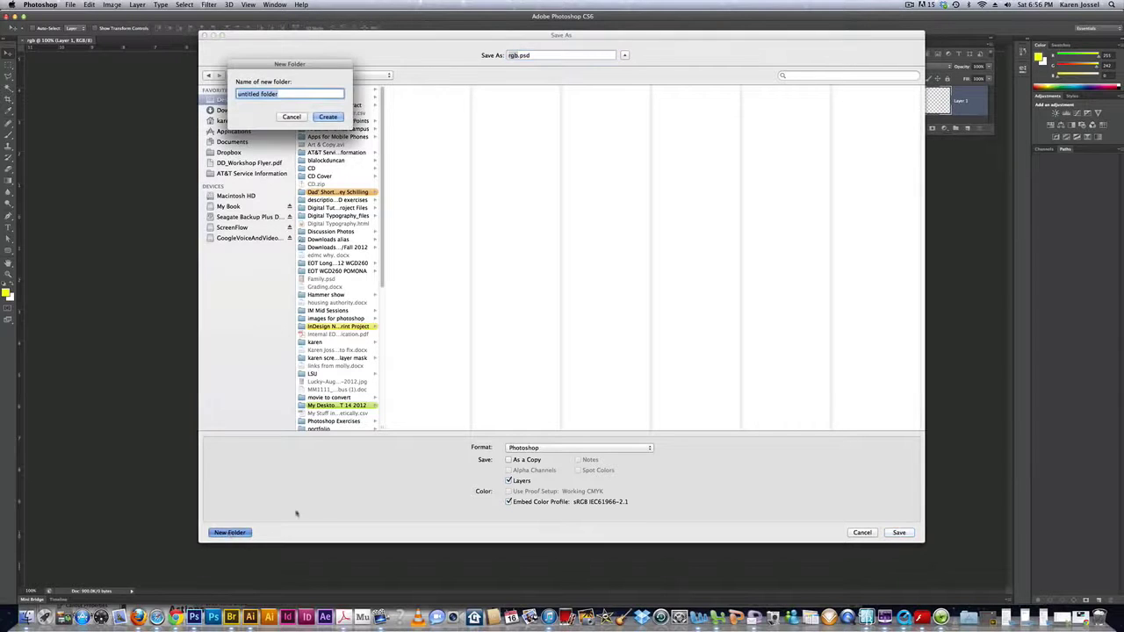
pyautogui.write('rgb')
pyautogui.press('Return')
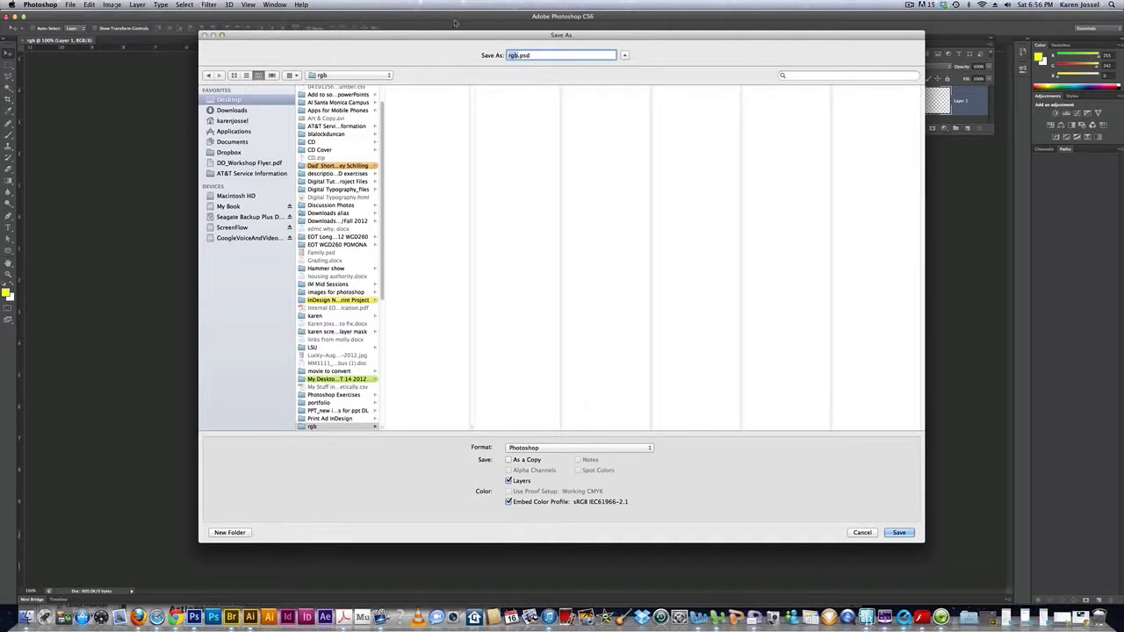
# - Save the Photoshop file with the author's full name followed by "rgb part 1" as its file name
pyautogui.click(508, 56)
pyautogui.write('karen jossel')
pyautogui.click(553, 56)
pyautogui.write('part 1')
pyautogui.press('Return')
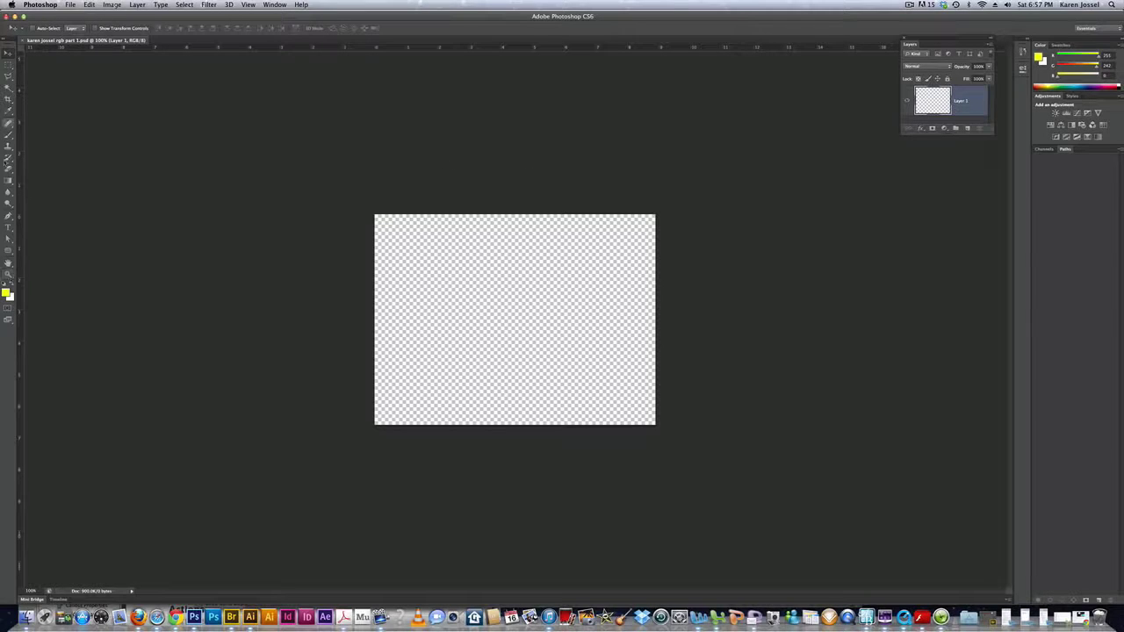
# - Fit the canvas to the screen, select a circle about 1.4 inches wide near its upper-left corner, and lengthen the Layers panel
pyautogui.click(7, 275)
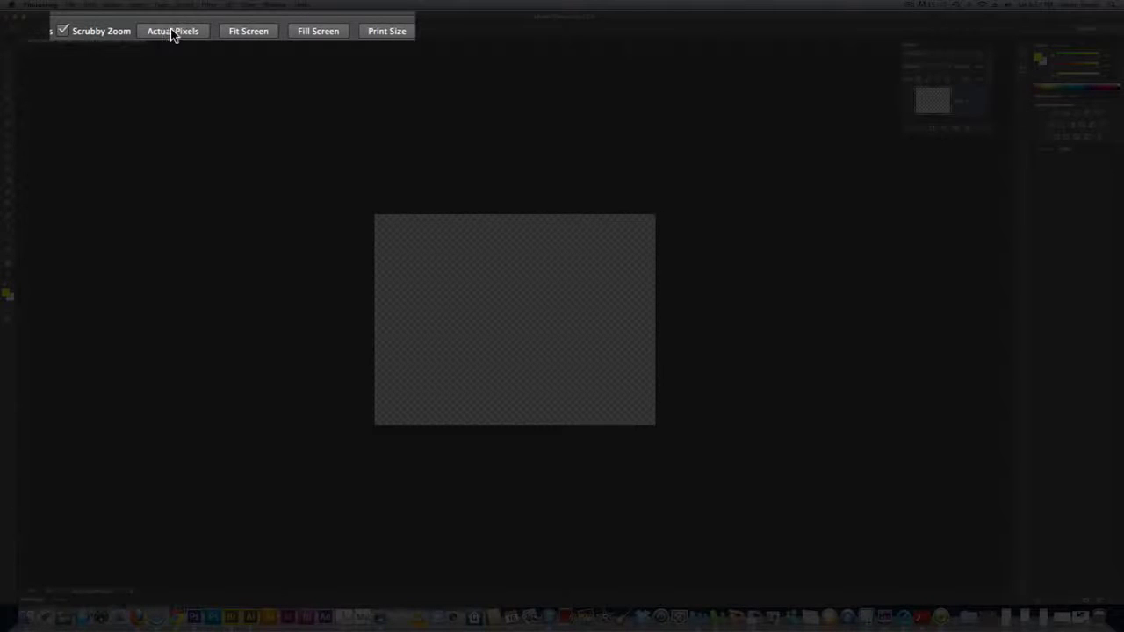
pyautogui.click(247, 32)
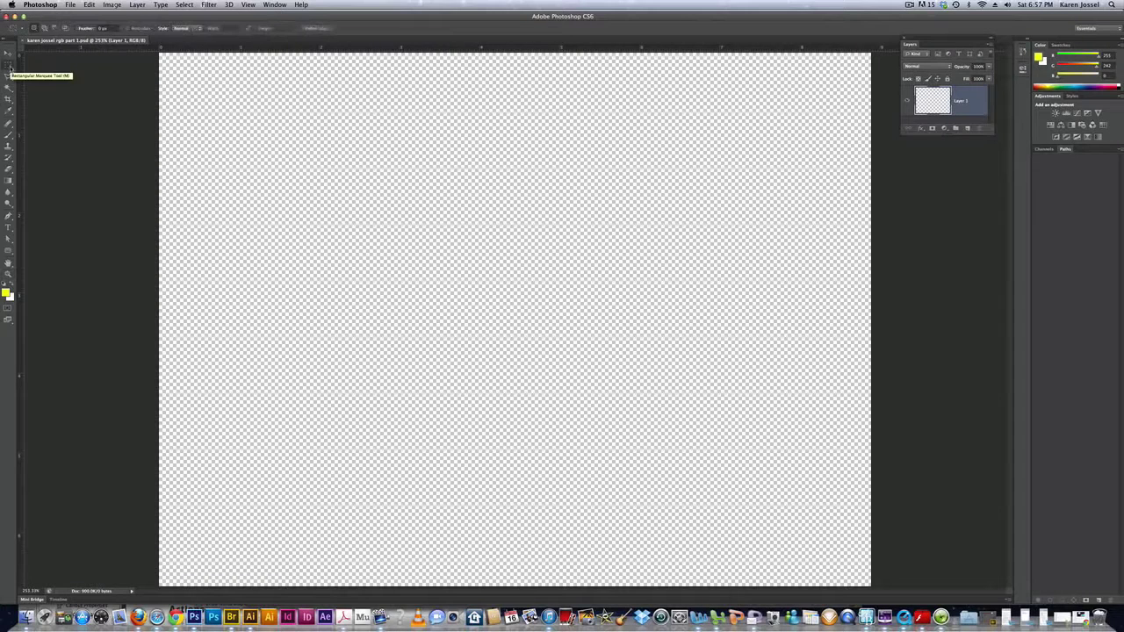
pyautogui.rightClick(10, 68)
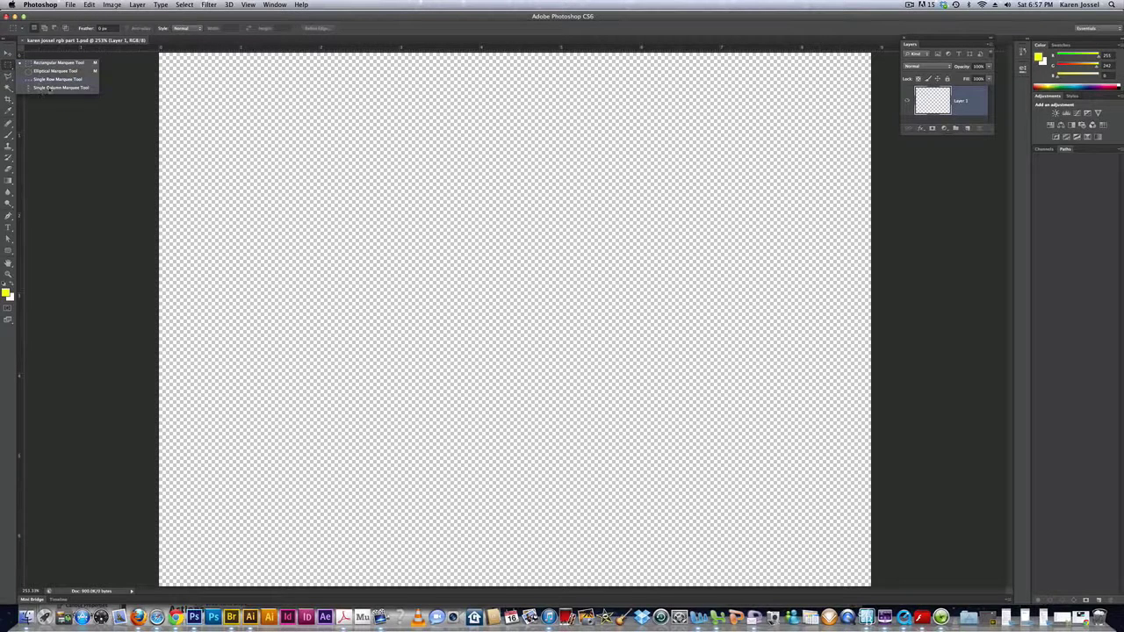
pyautogui.click(49, 71)
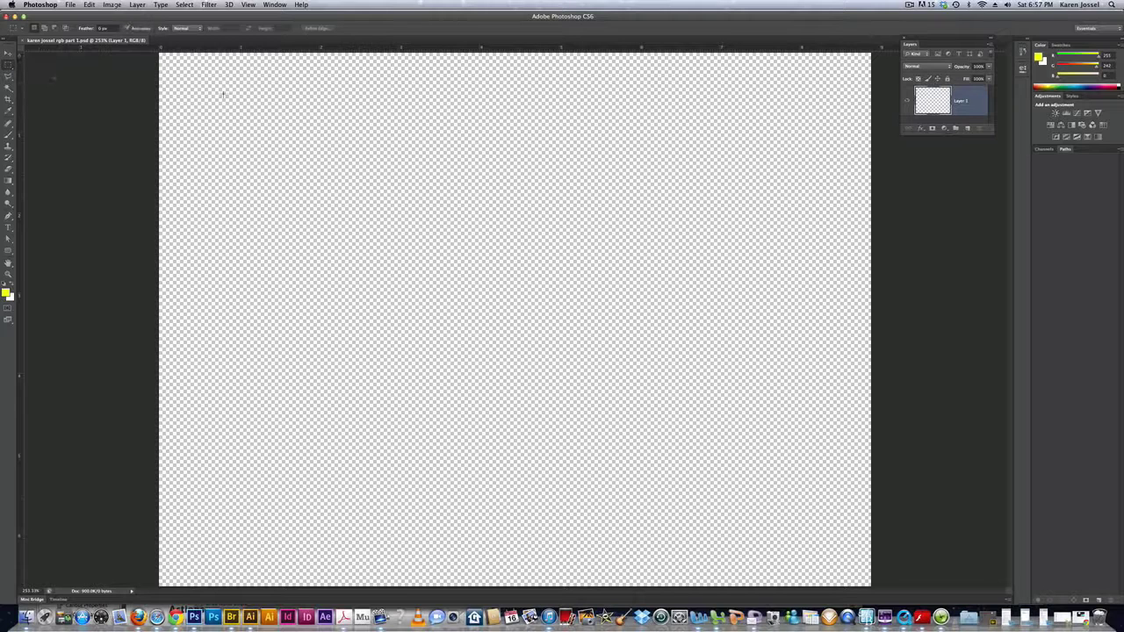
pyautogui.moveTo(193, 87); pyautogui.dragTo(307, 197)
pyautogui.moveTo(989, 129); pyautogui.dragTo(993, 268)
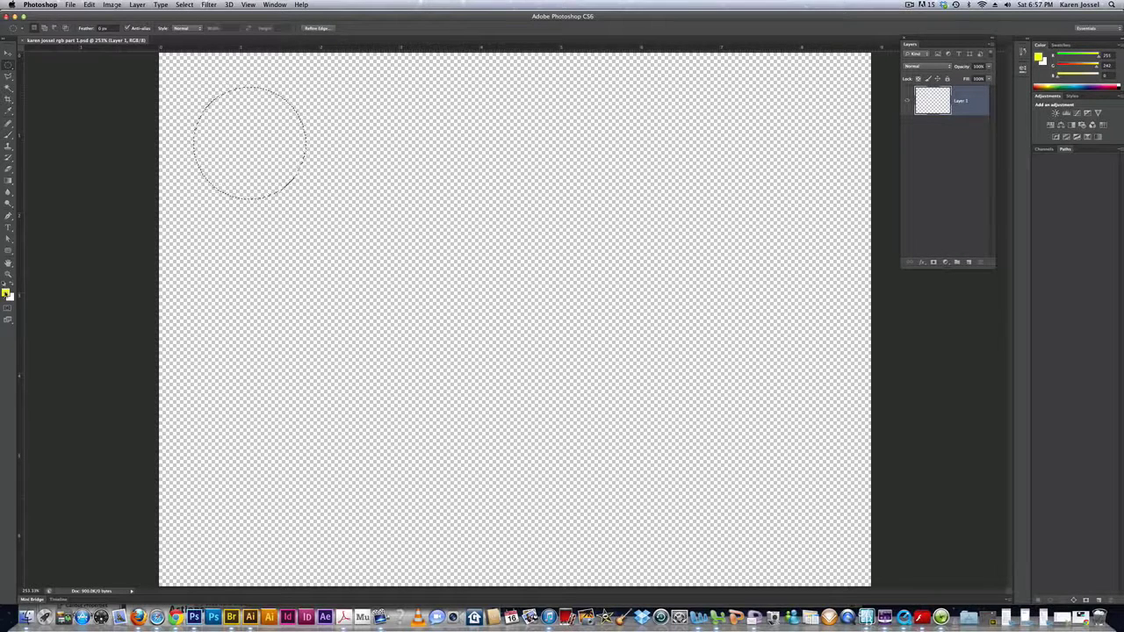
# - Set the foreground color to pure red (ff0000) and fill the circular selection with it at 100% opacity in Normal mode
pyautogui.click(6, 293)
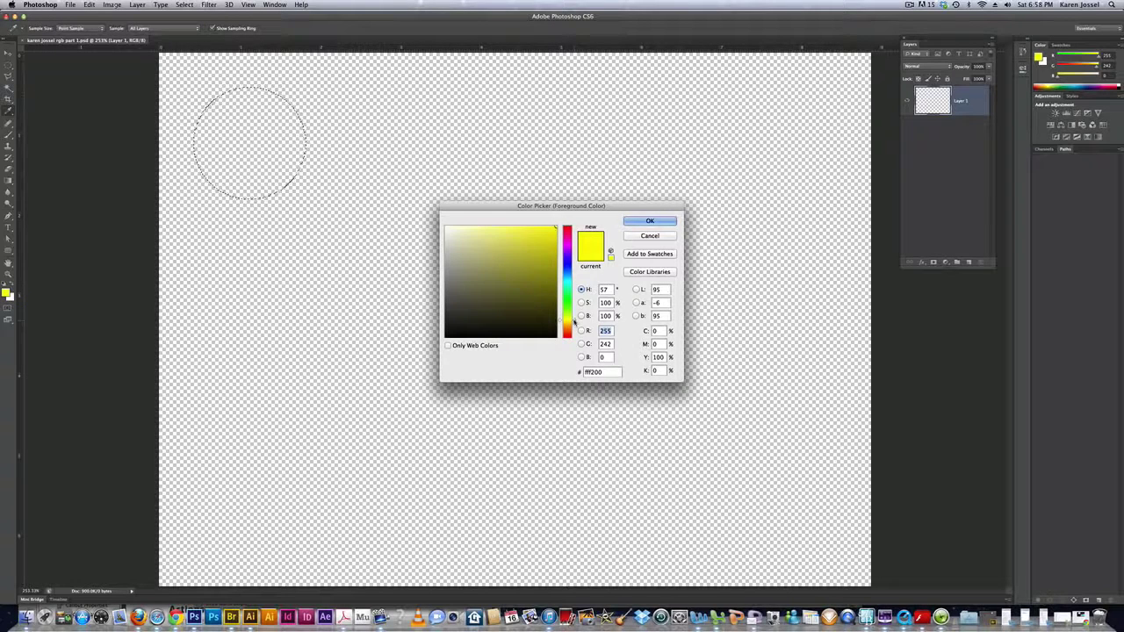
pyautogui.moveTo(575, 321); pyautogui.dragTo(569, 224)
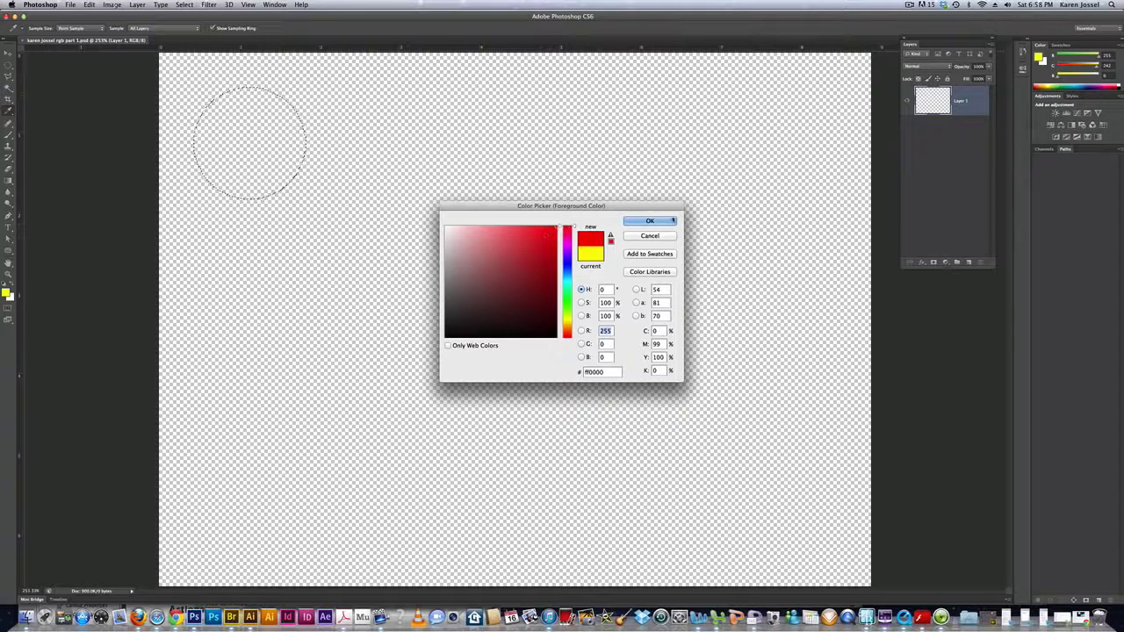
pyautogui.click(660, 221)
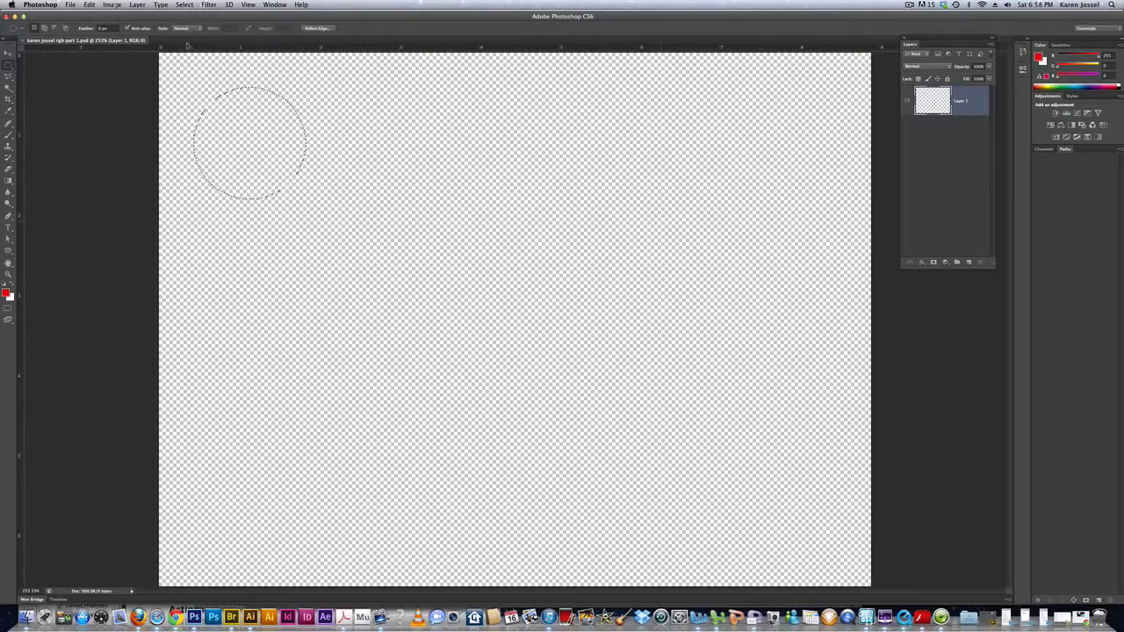
pyautogui.click(90, 5)
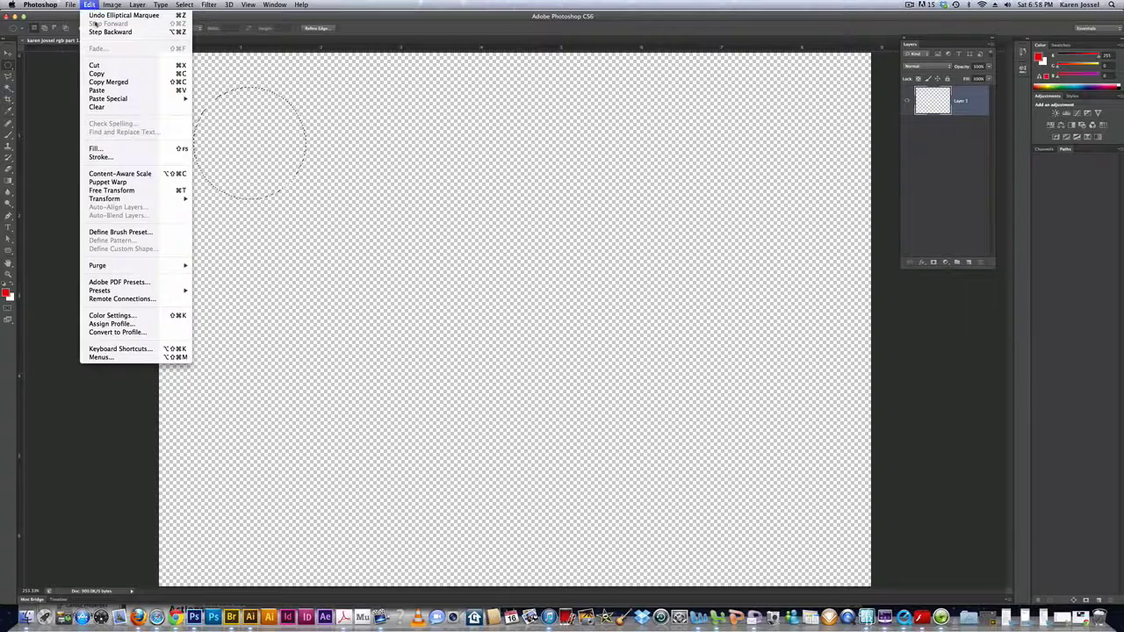
pyautogui.click(97, 148)
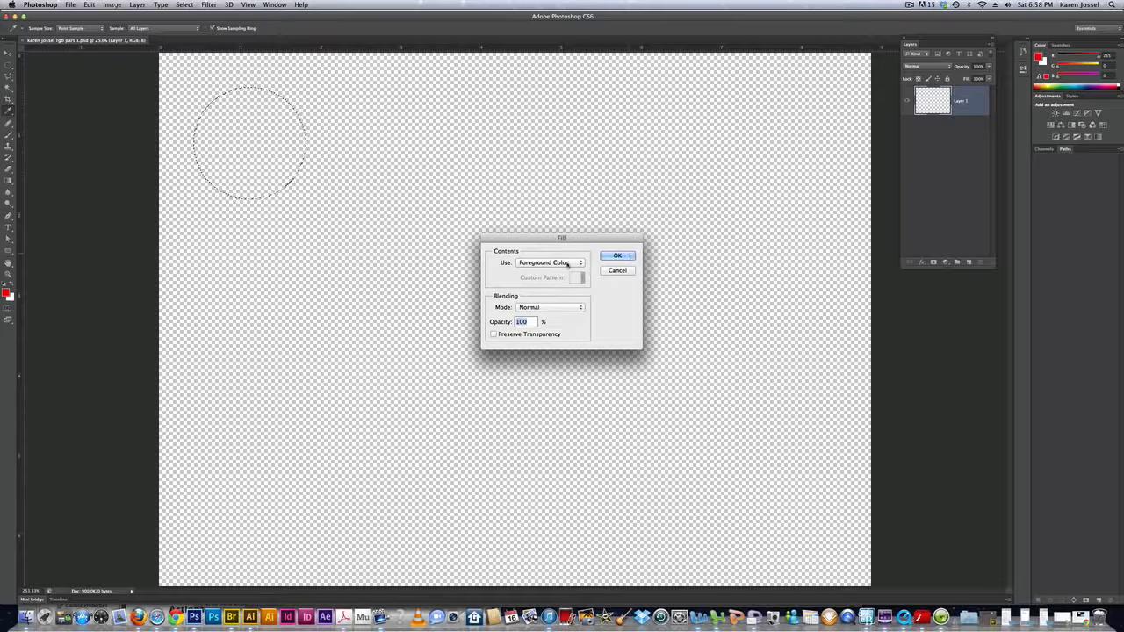
pyautogui.click(578, 263)
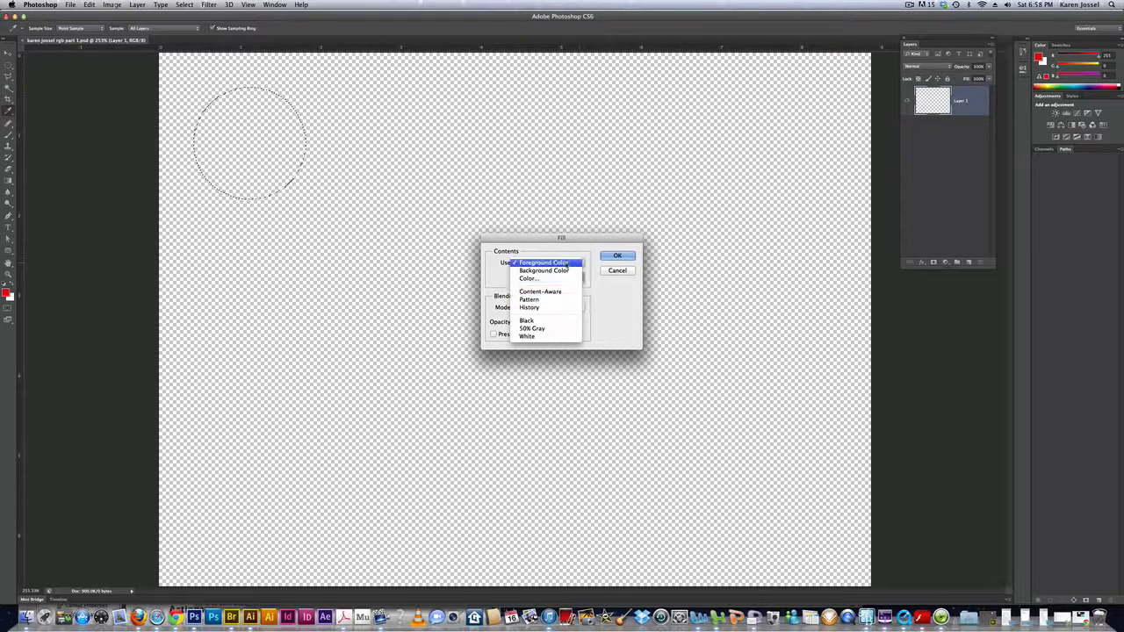
pyautogui.click(568, 265)
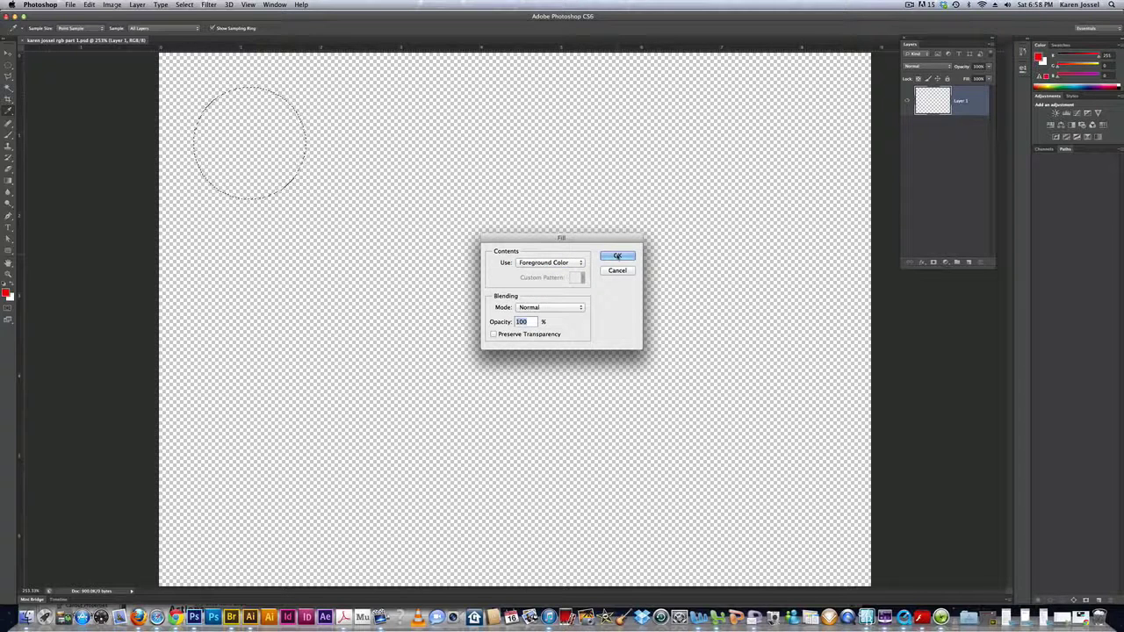
pyautogui.click(616, 256)
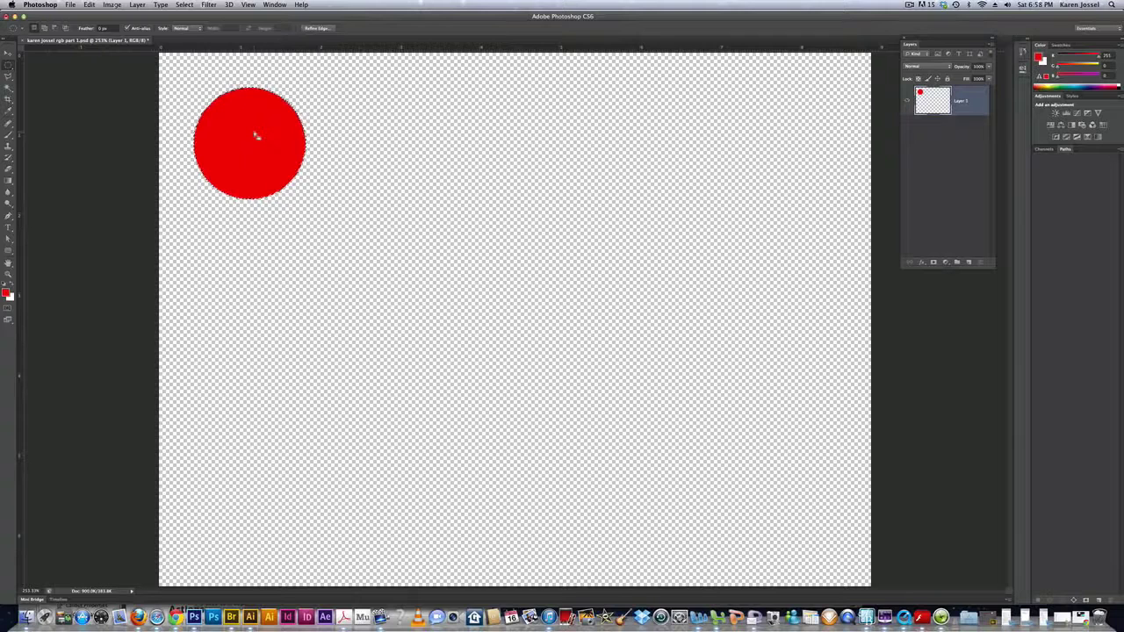
# - Move the circular selection to the right of the red circle and fill it with a dark blue foreground color
pyautogui.moveTo(255, 132); pyautogui.dragTo(438, 139)
pyautogui.click(1089, 87)
pyautogui.click(89, 5)
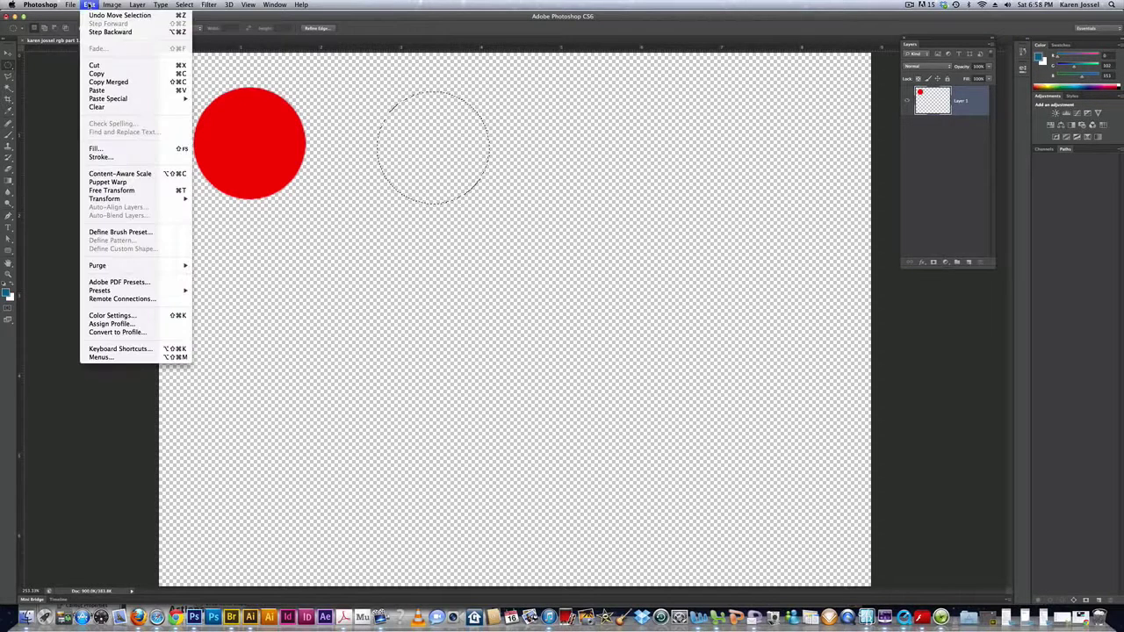
pyautogui.click(96, 148)
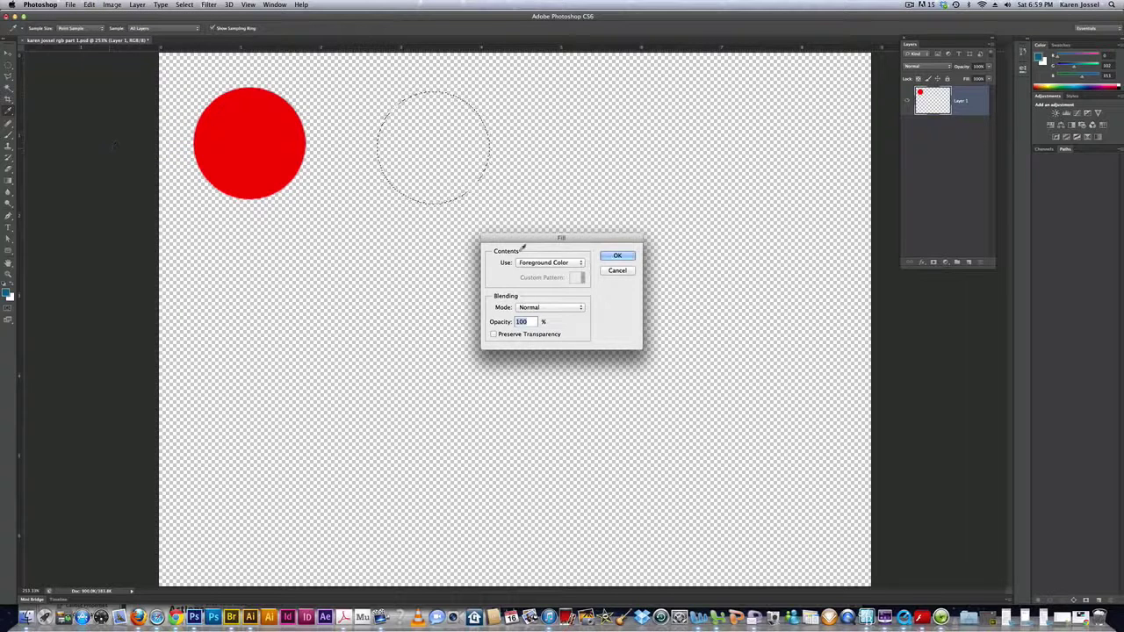
pyautogui.click(617, 255)
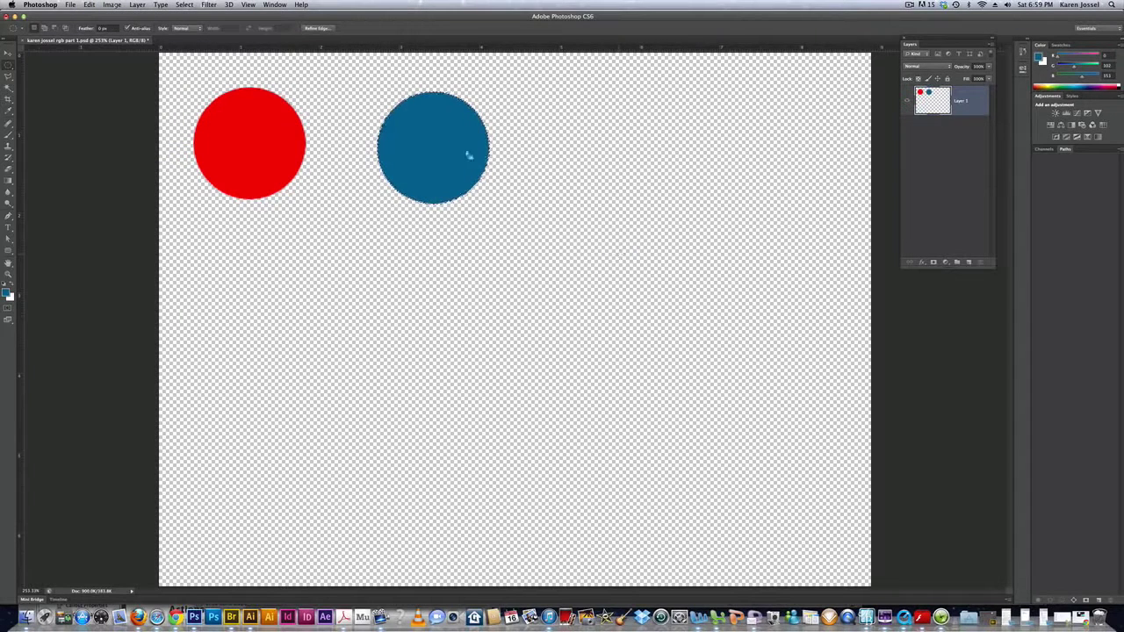
# - Move the circular selection to the right of the blue circle, fill it with bright green (06fb1d) at 100% opacity, and deselect it
pyautogui.moveTo(433, 132); pyautogui.dragTo(629, 132)
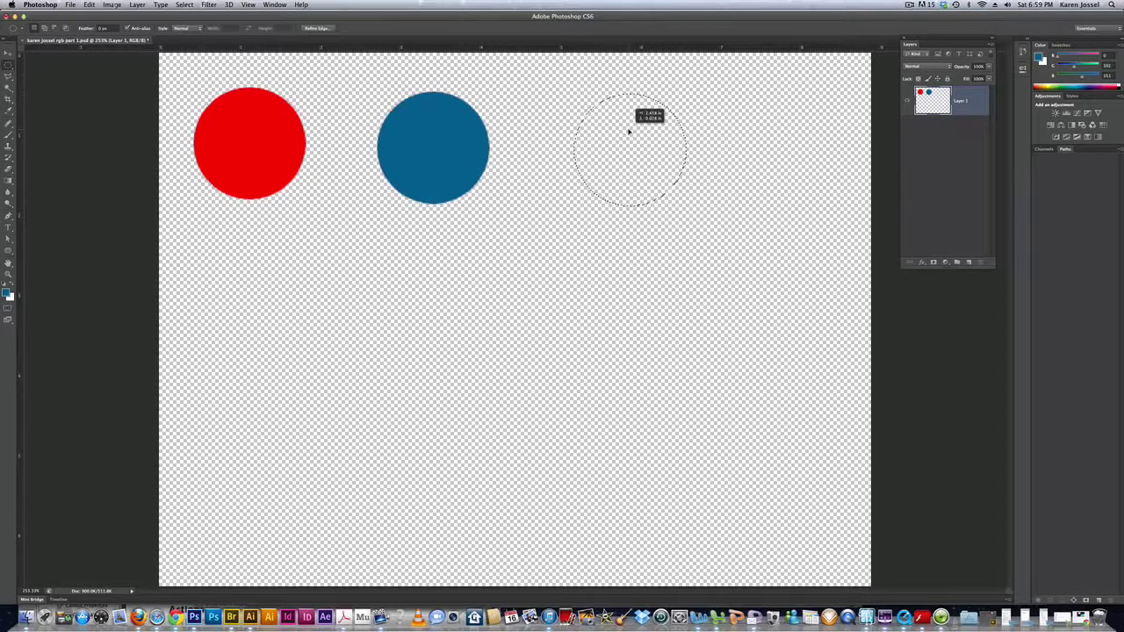
pyautogui.click(89, 5)
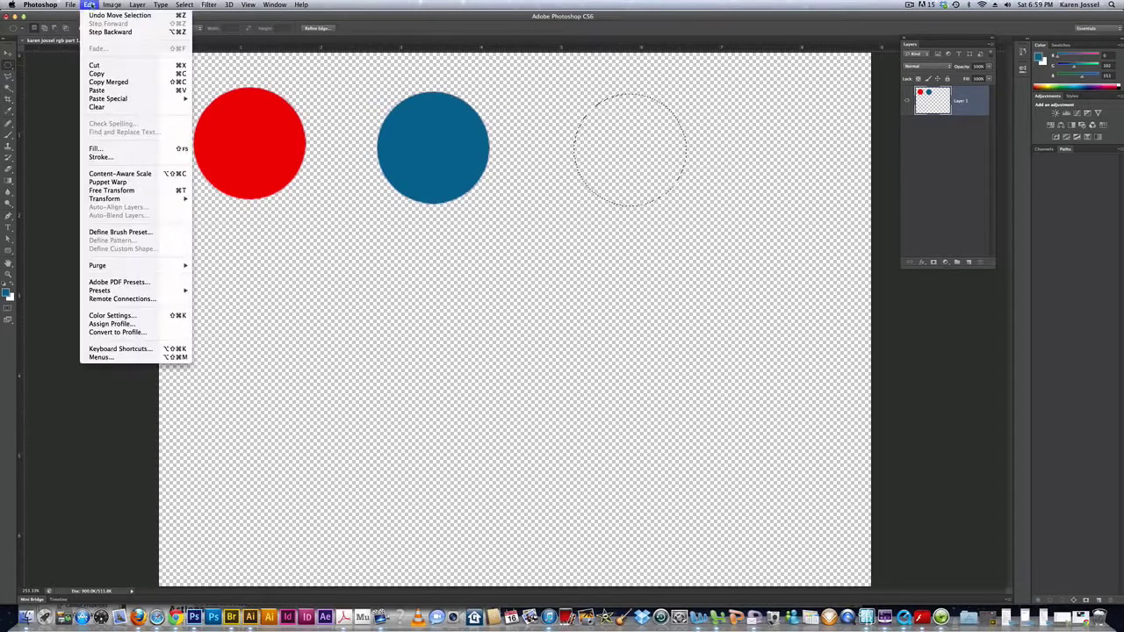
pyautogui.click(97, 149)
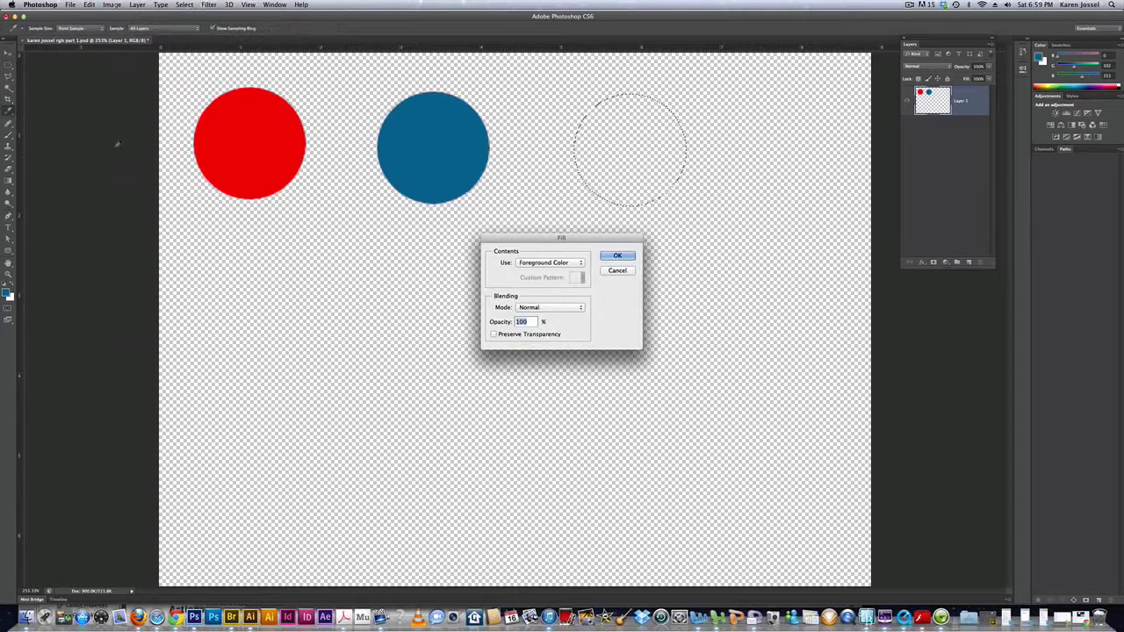
pyautogui.click(547, 264)
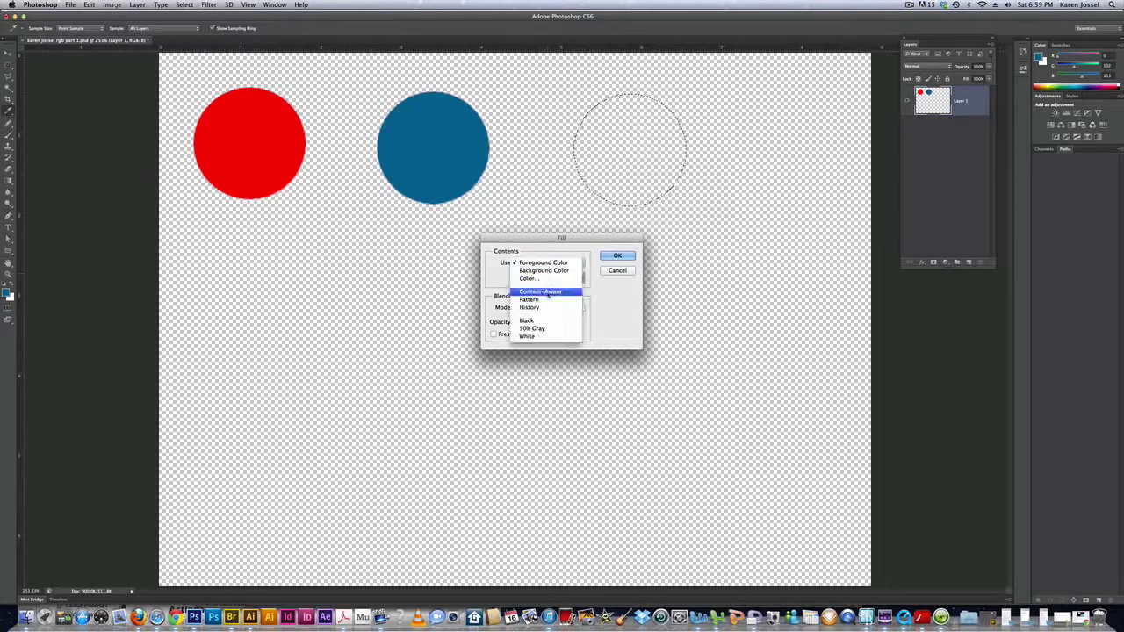
pyautogui.click(544, 280)
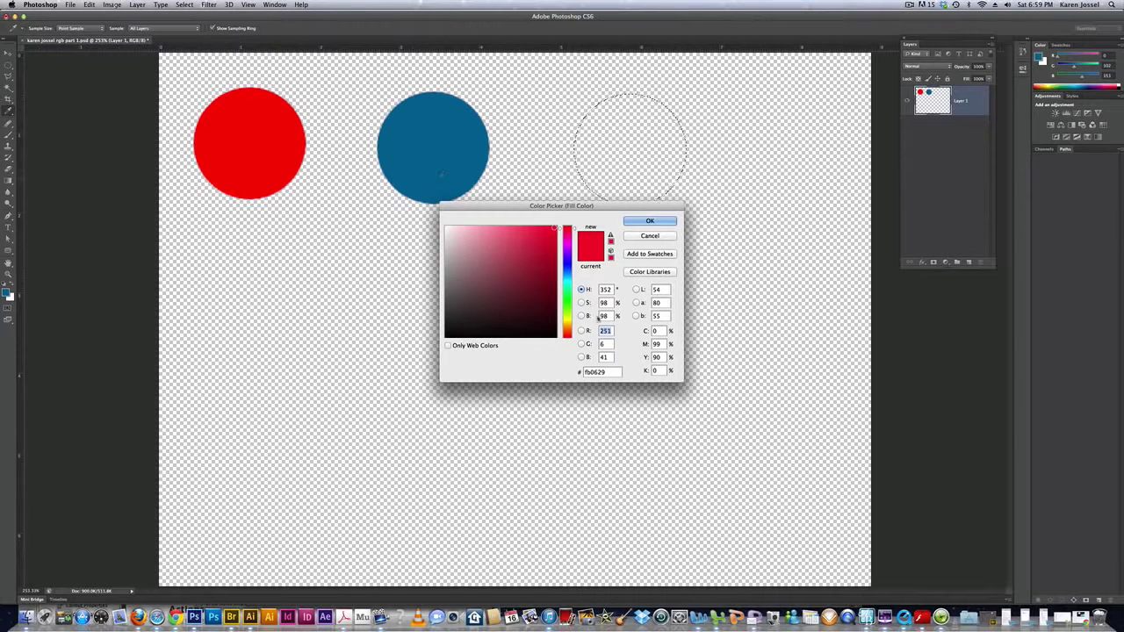
pyautogui.click(567, 298)
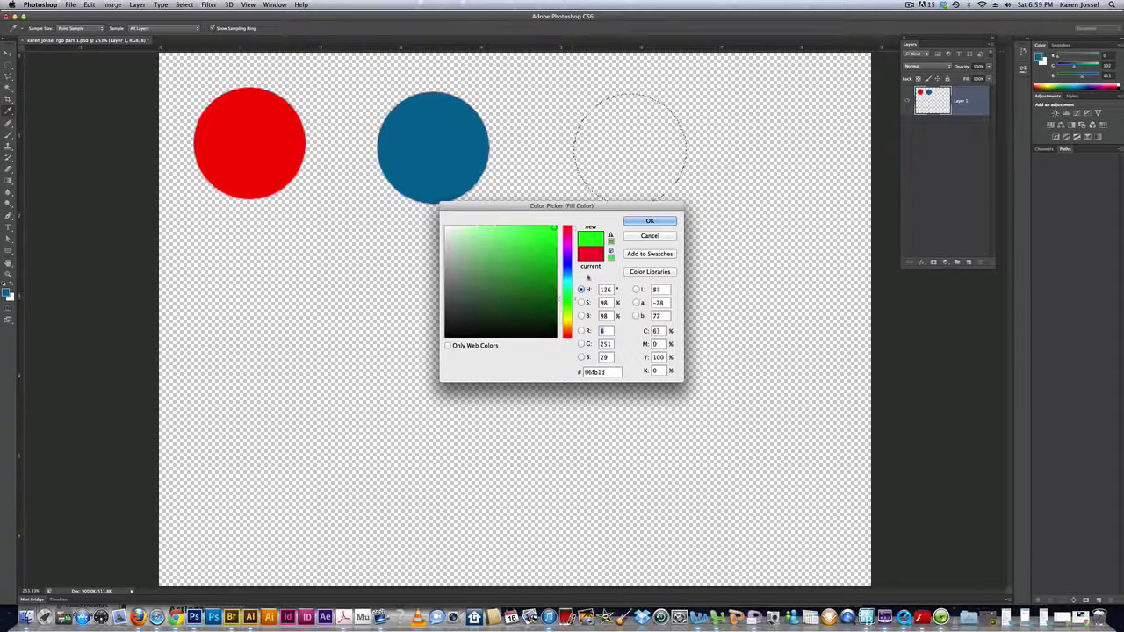
pyautogui.click(628, 222)
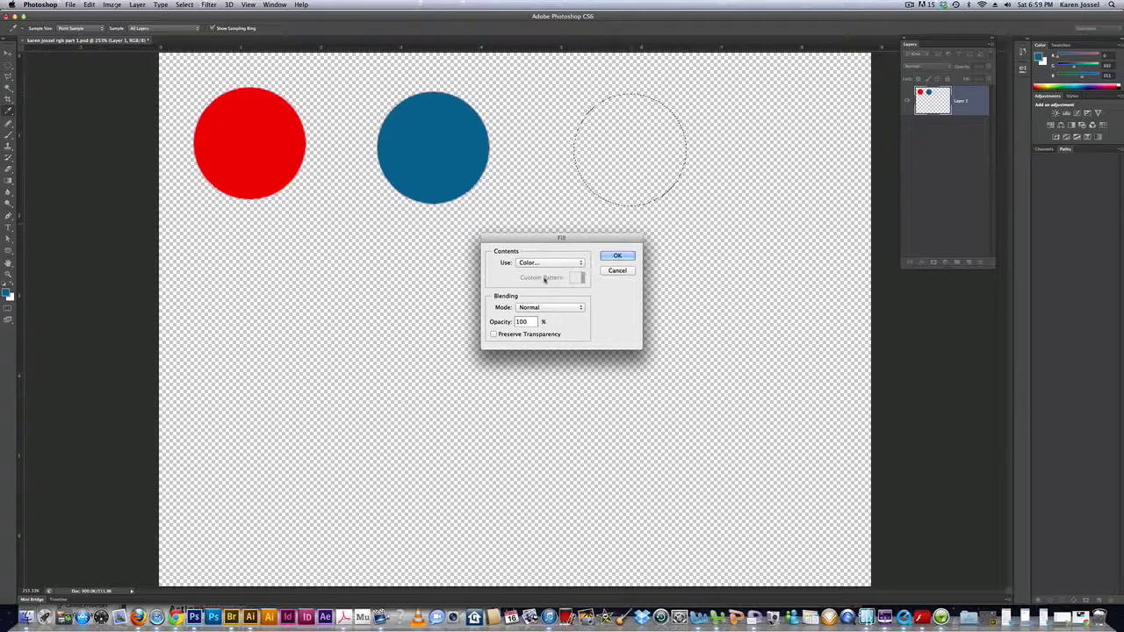
pyautogui.click(617, 255)
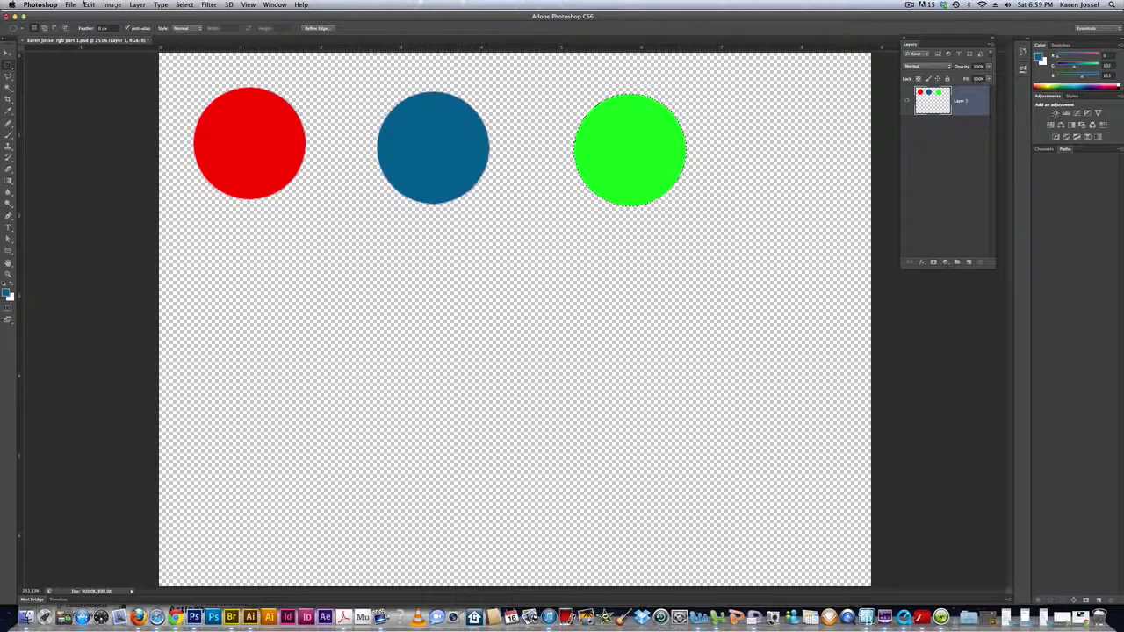
pyautogui.click(183, 5)
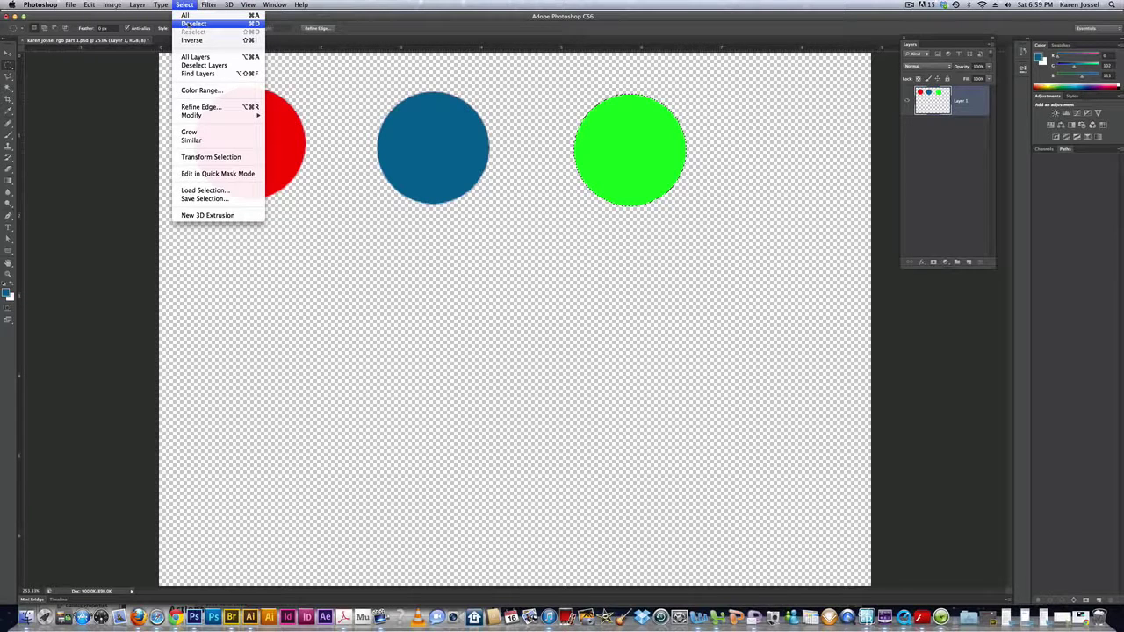
pyautogui.click(189, 24)
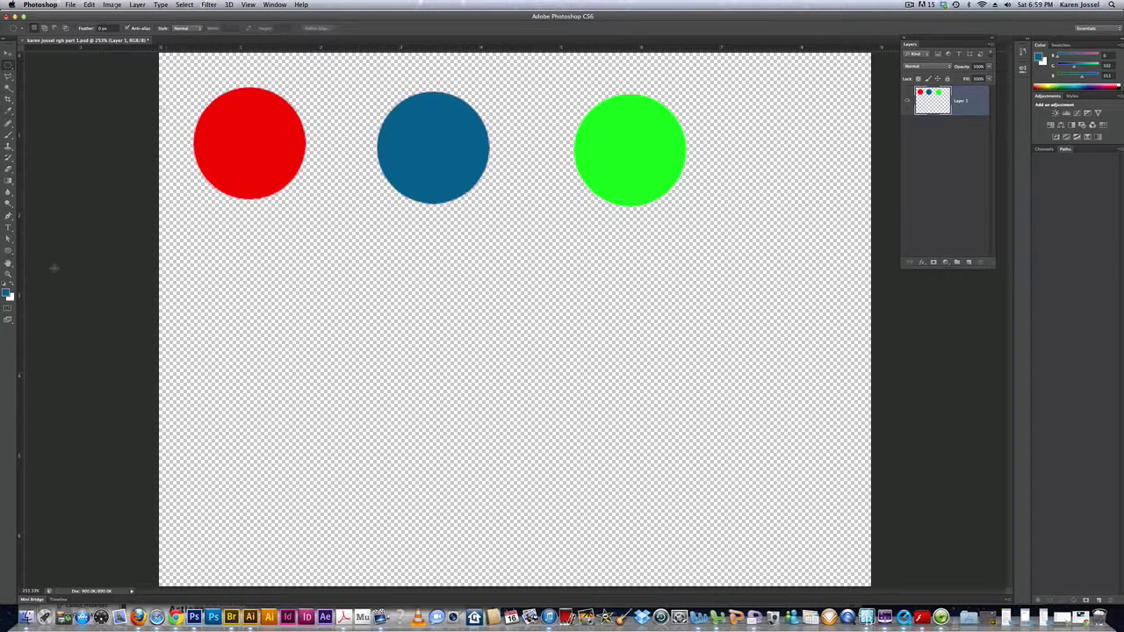
# - Select a wide rectangular area about 5.1 by 1.4 inches below the row of circles with the Rectangular Marquee tool
pyautogui.click(9, 65)
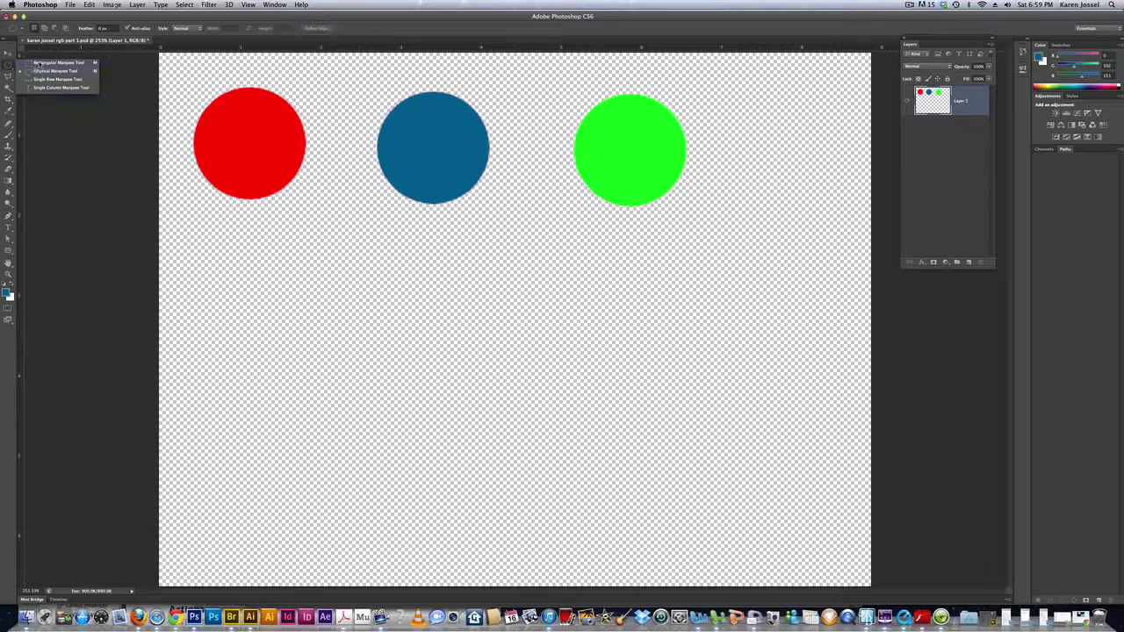
pyautogui.click(39, 64)
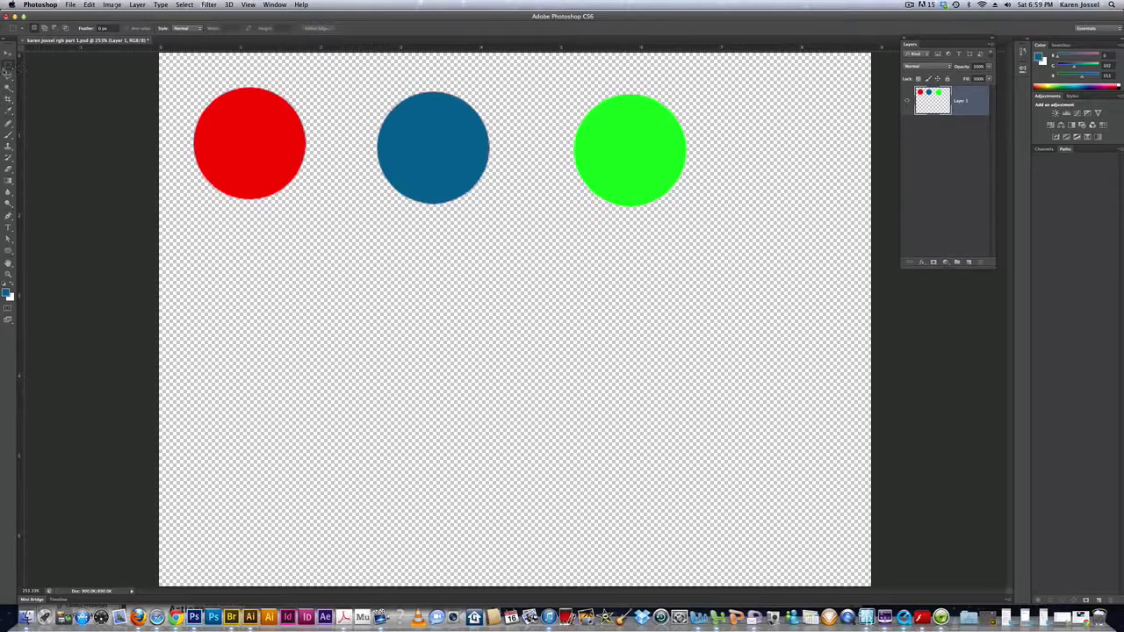
pyautogui.moveTo(267, 346); pyautogui.dragTo(677, 454)
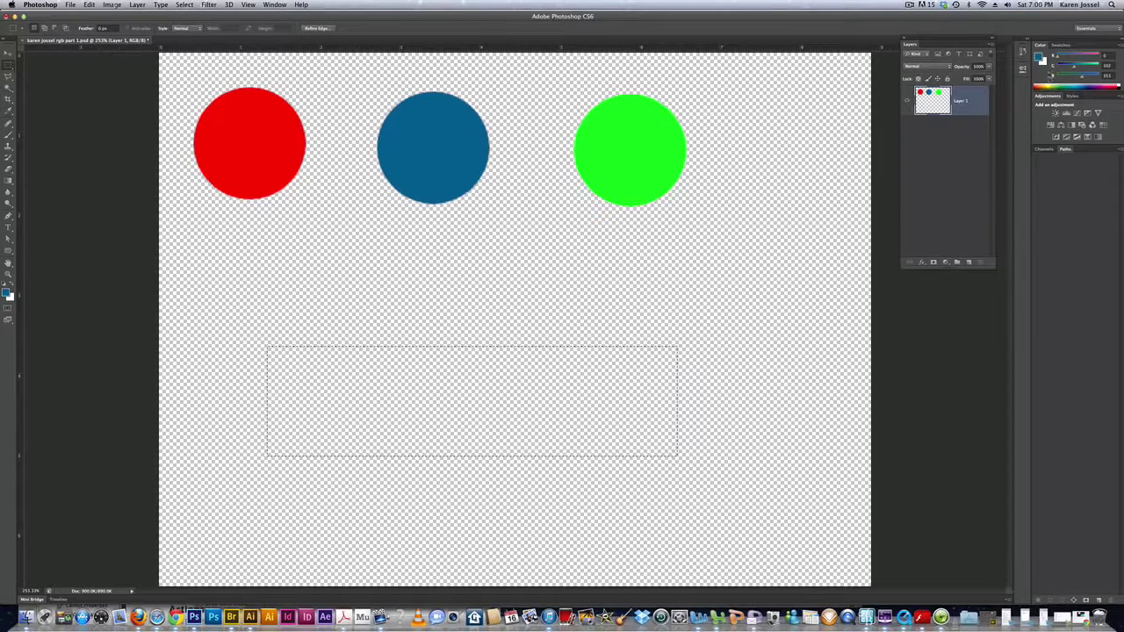
# - Fill the rectangular selection with a yellow swatch as foreground color at 100% opacity in Normal mode, and deselect it
pyautogui.click(1061, 44)
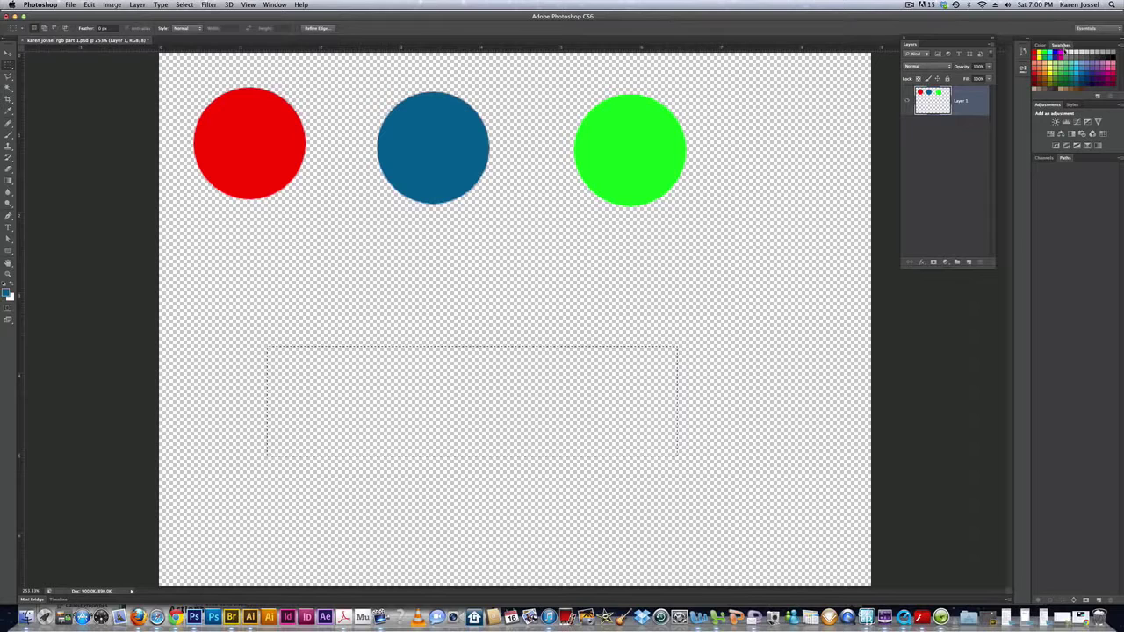
pyautogui.click(1054, 64)
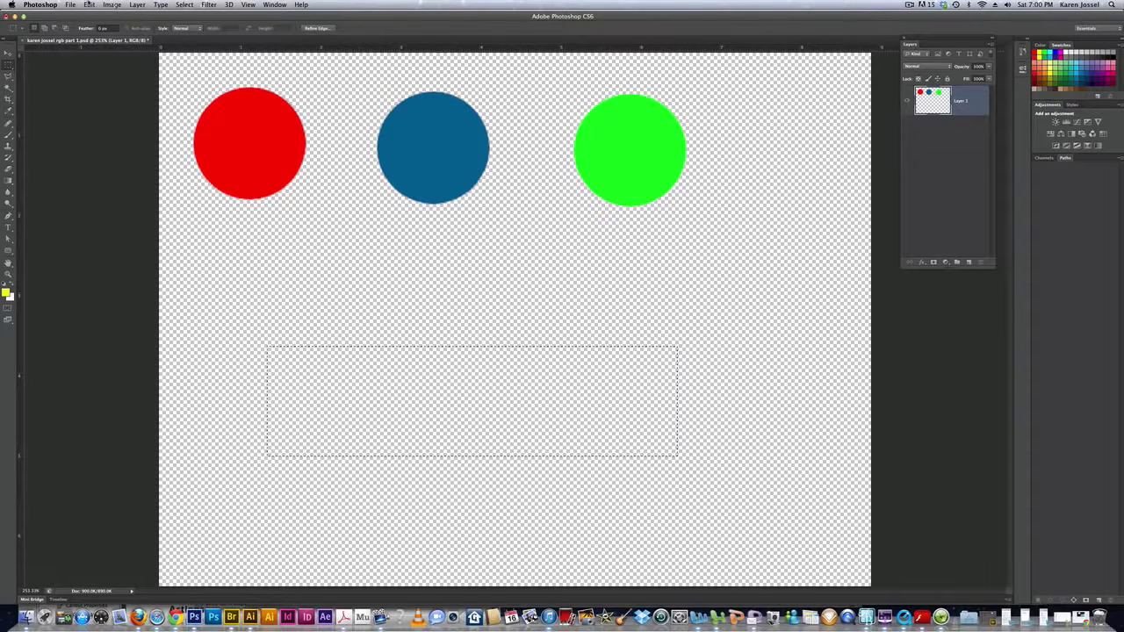
pyautogui.click(89, 5)
pyautogui.click(96, 149)
pyautogui.click(550, 263)
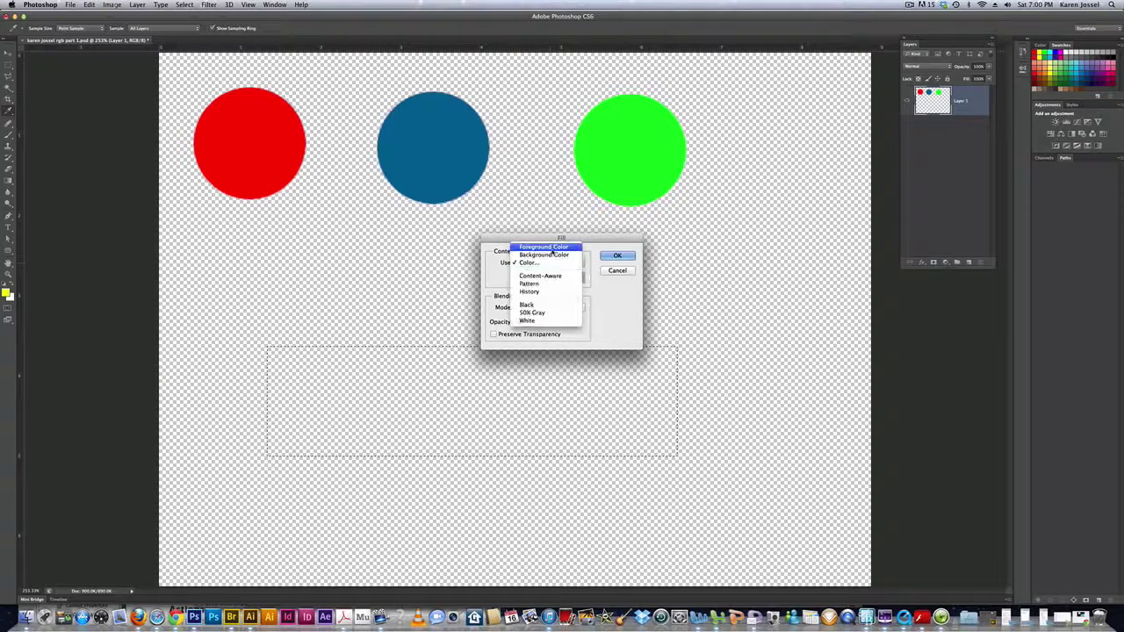
pyautogui.click(553, 249)
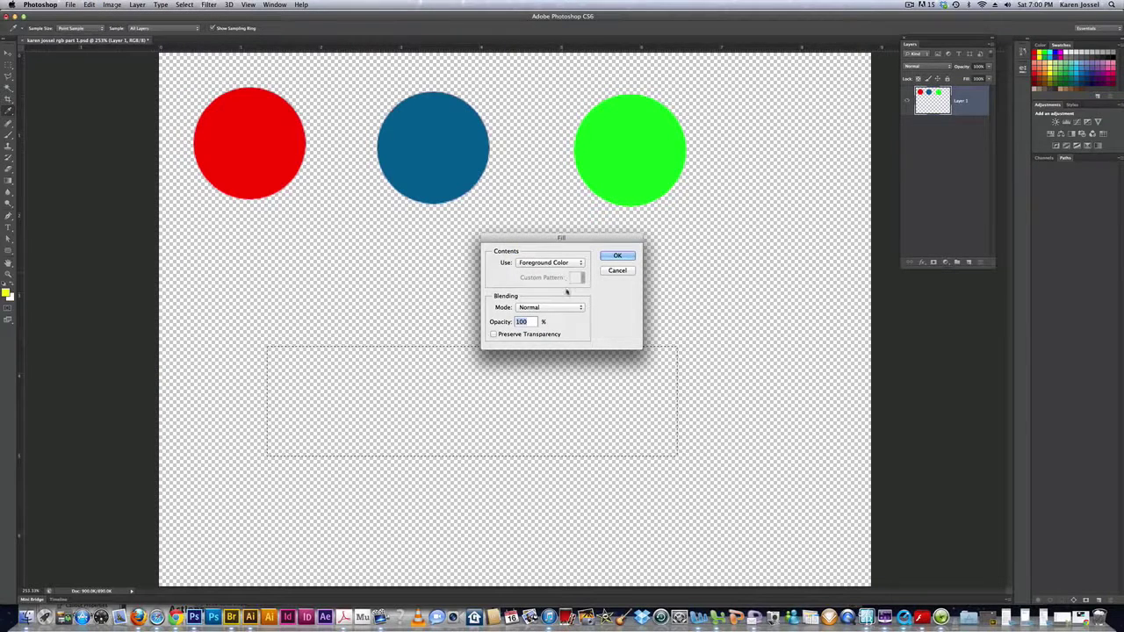
pyautogui.click(617, 256)
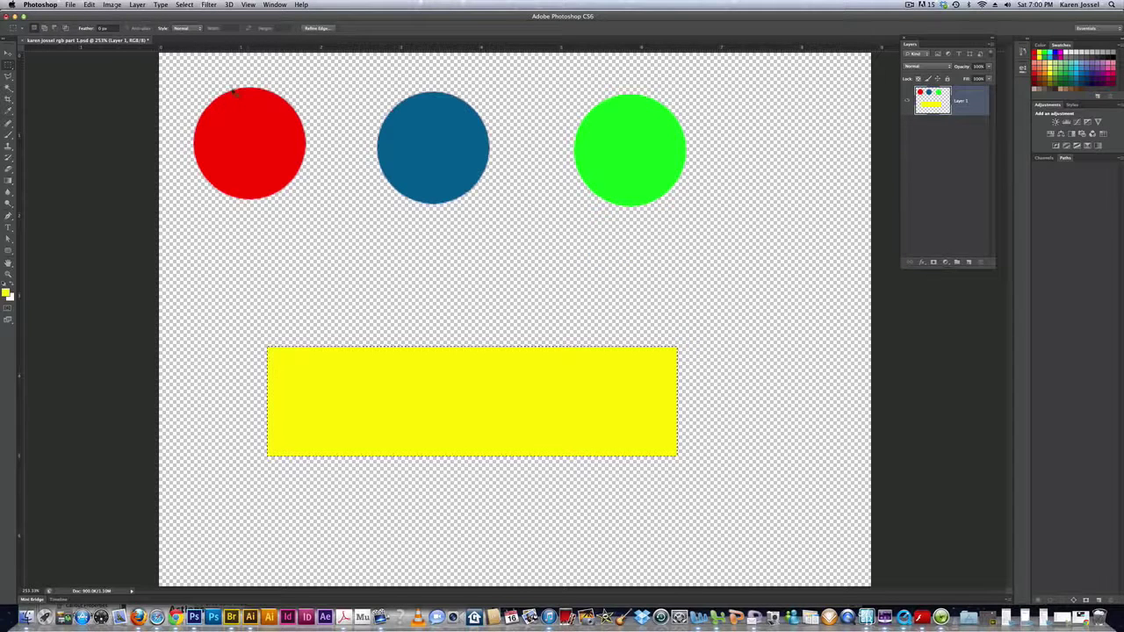
pyautogui.press('super+d')
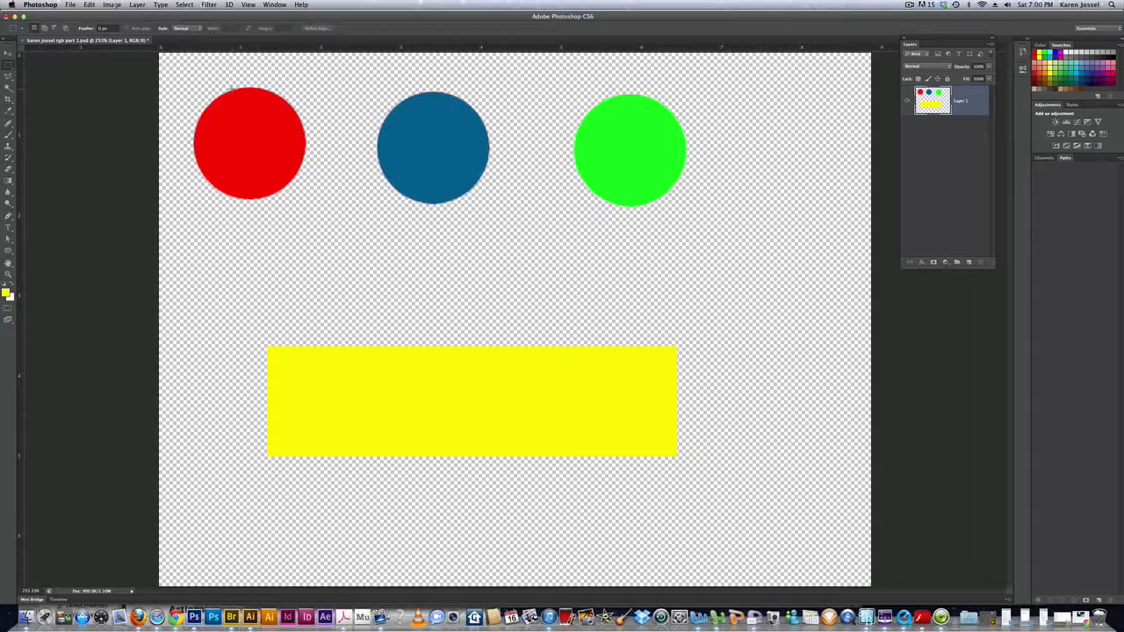
# - Rename the layer holding the circles and the yellow rectangle as "source"
pyautogui.doubleClick(960, 102)
pyautogui.write('new')
pyautogui.press('Return')
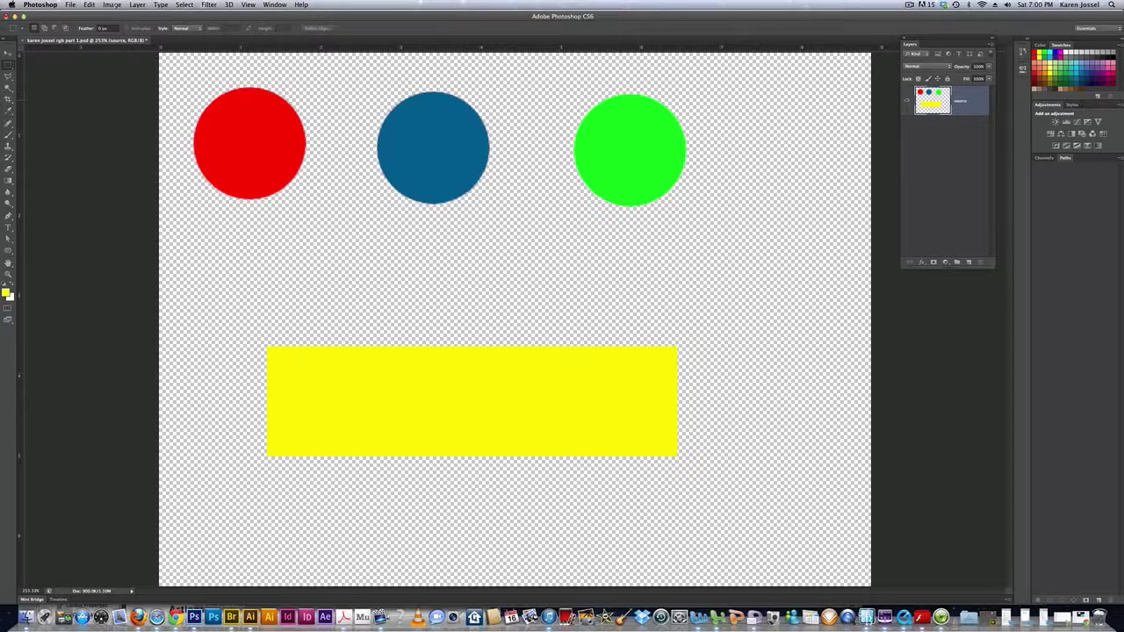